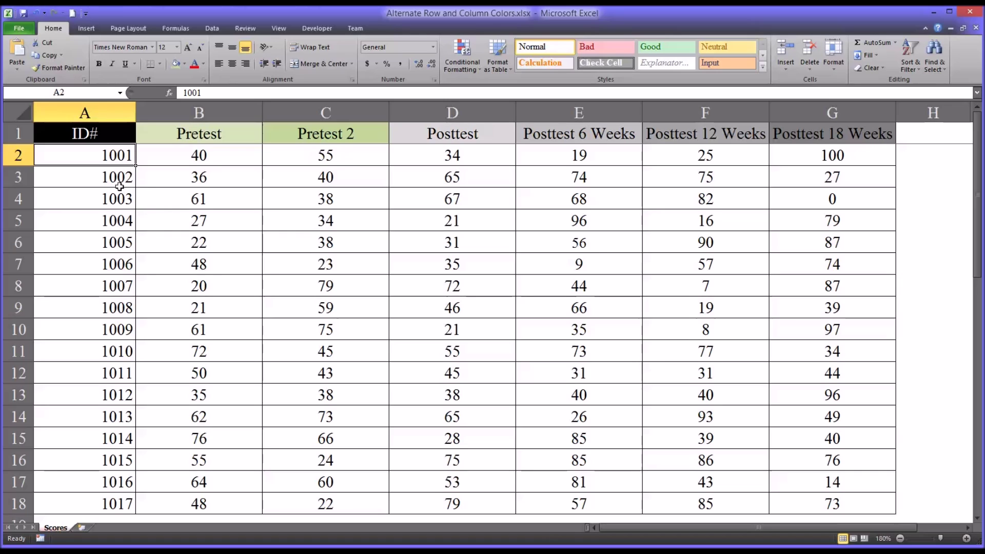
Pick out rows 3, 5, 7 and columns B, D, E as example alternate rows and columns
{"action": "left_click", "coordinate": [19, 176]}
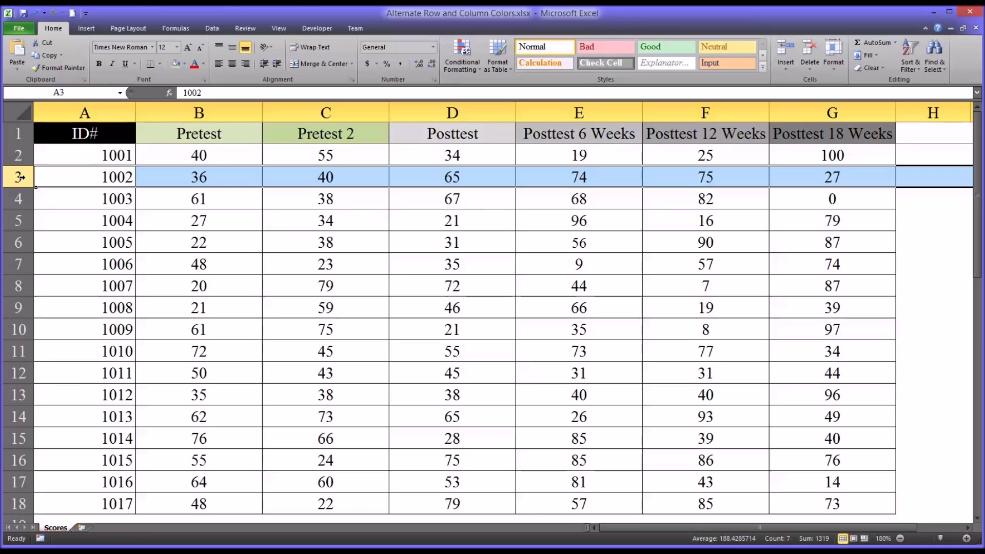
{"action": "left_click", "coordinate": [18, 221]}
{"action": "left_click", "coordinate": [20, 264]}
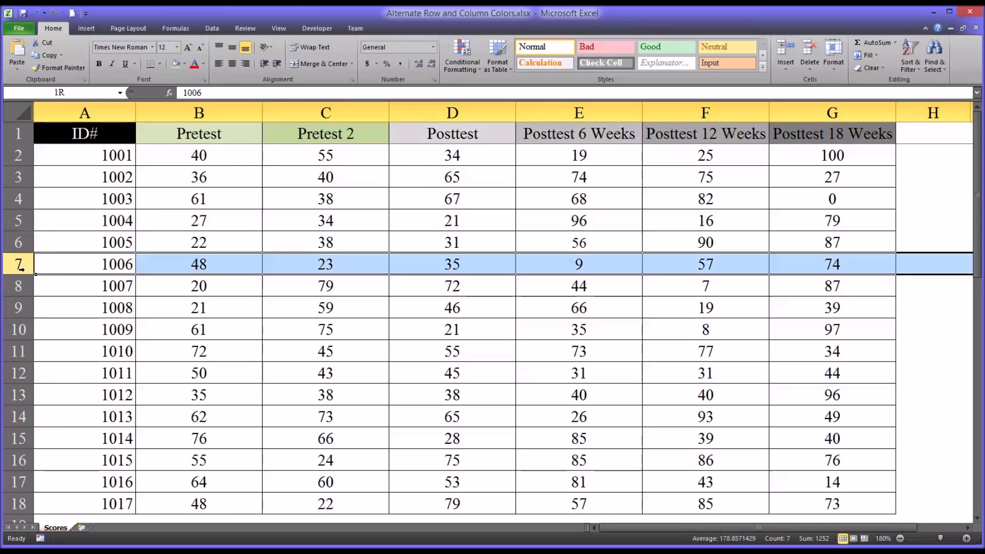
{"action": "left_click", "coordinate": [185, 115]}
{"action": "left_click", "coordinate": [418, 112]}
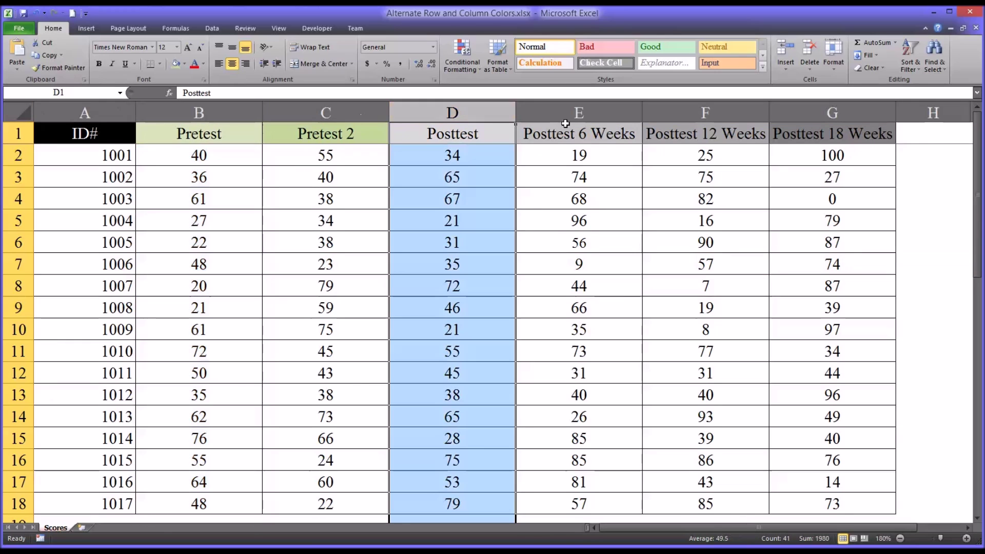
{"action": "left_click", "coordinate": [520, 113]}
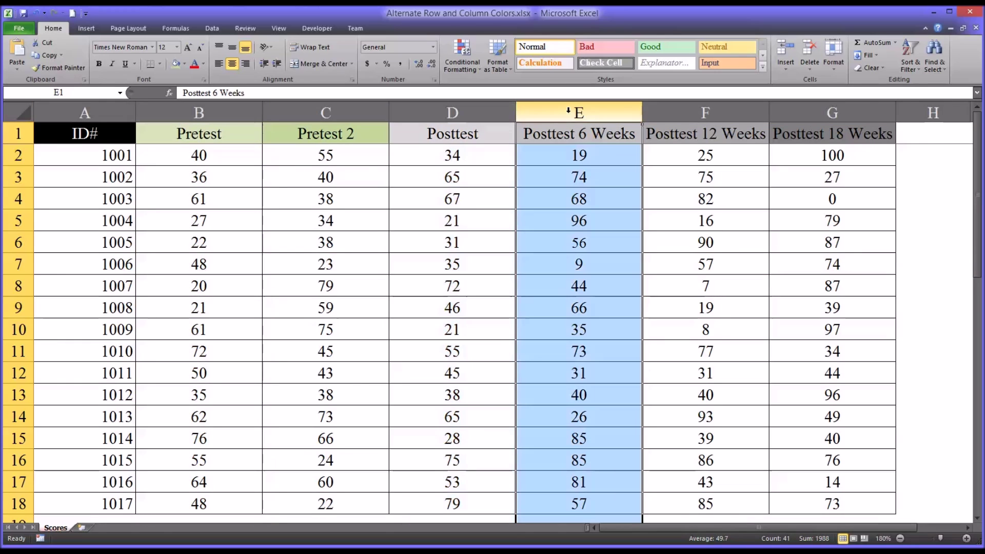
{"action": "left_click", "coordinate": [93, 159]}
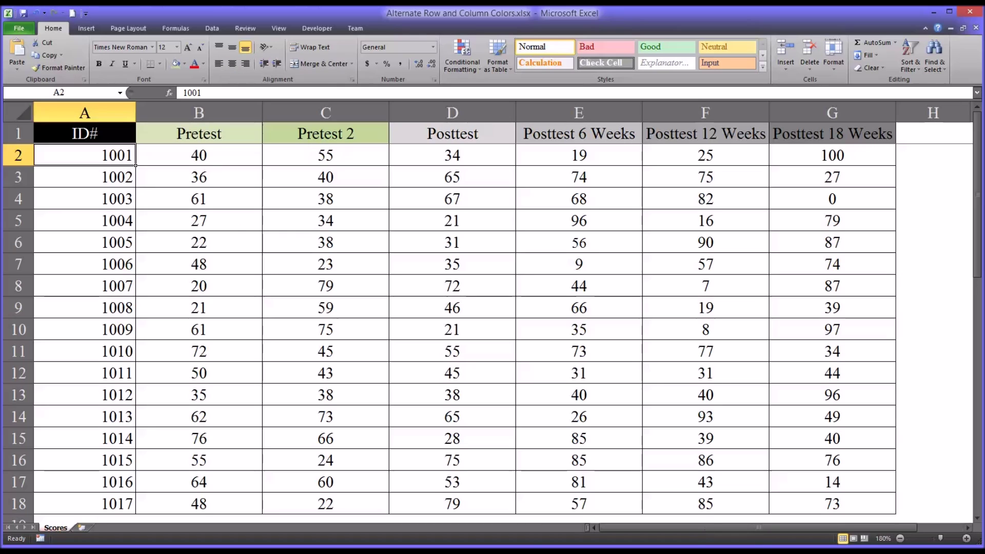
Select A3:G3, A5:G5 and A7:G7 and fill them White, Background 1, Darker 15%
{"action": "left_click", "coordinate": [76, 182]}
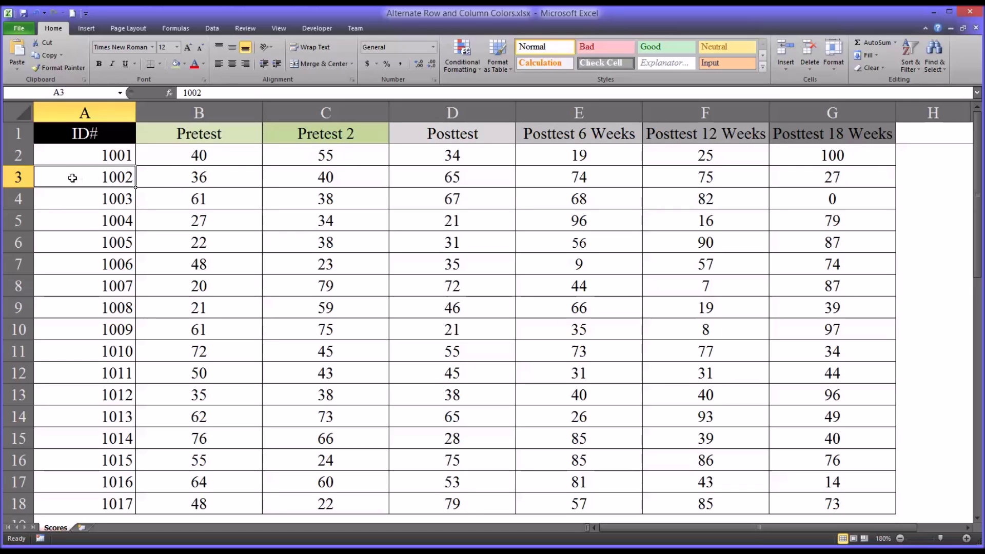
{"action": "mouse_move", "coordinate": [59, 184]}
{"action": "left_mouse_down"}
{"action": "mouse_move", "coordinate": [655, 189]}
{"action": "mouse_move", "coordinate": [788, 181]}
{"action": "left_mouse_up"}
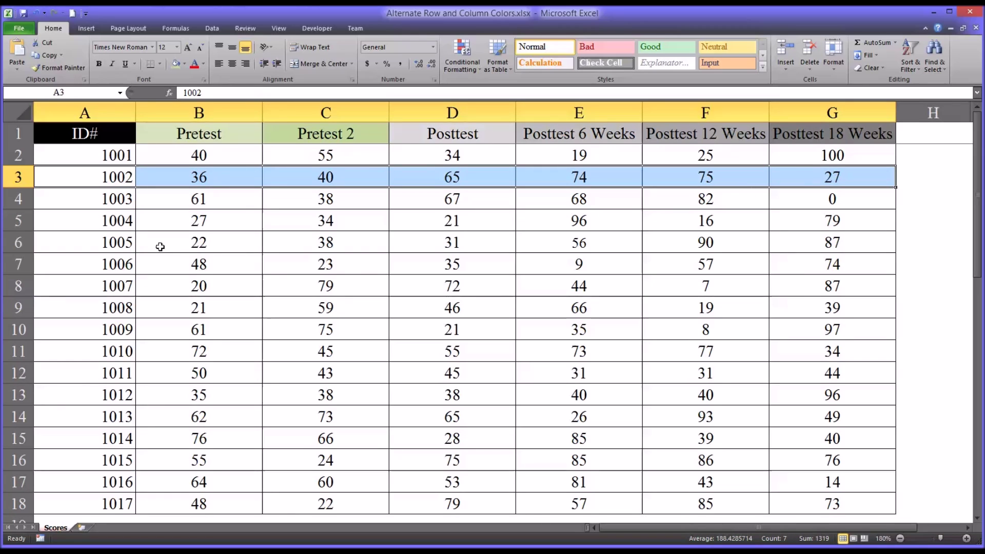
{"action": "left_click_drag", "start_coordinate": [75, 222], "coordinate": [776, 220]}
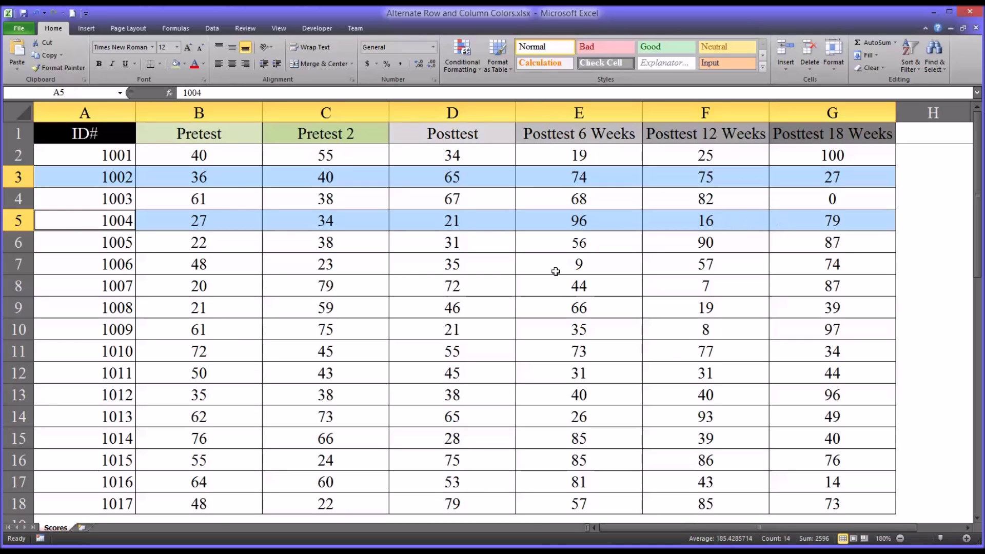
{"action": "left_click_drag", "start_coordinate": [122, 269], "coordinate": [773, 268]}
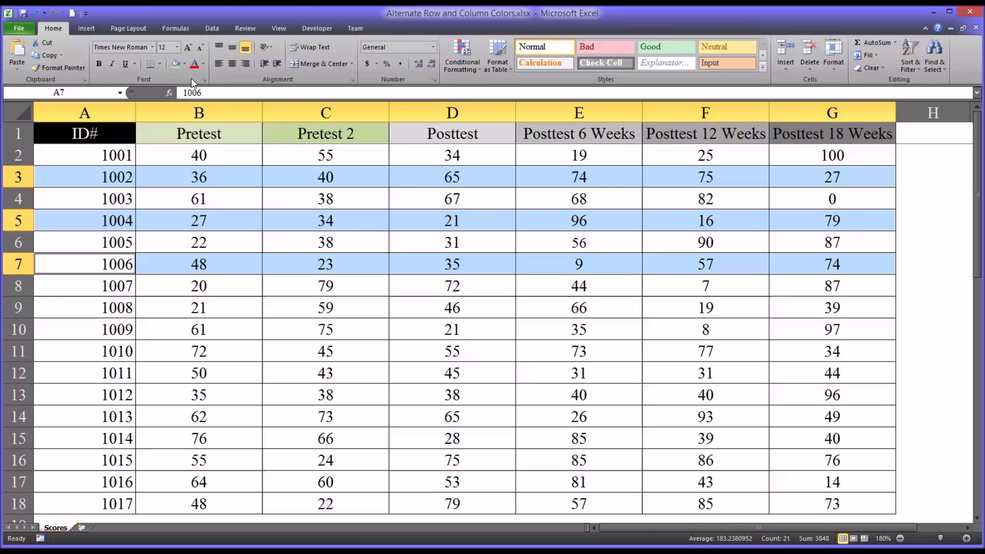
{"action": "left_click", "coordinate": [185, 64]}
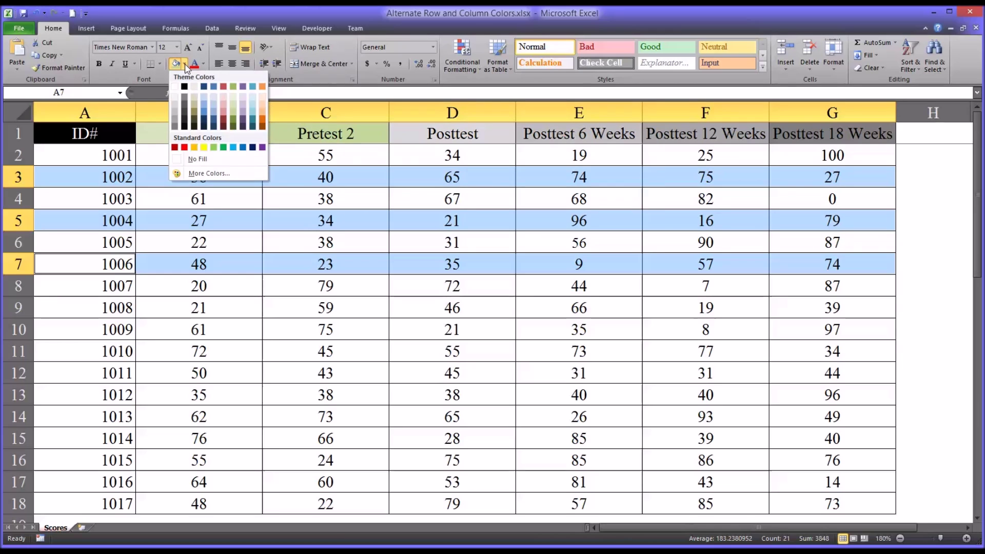
{"action": "left_click", "coordinate": [176, 109]}
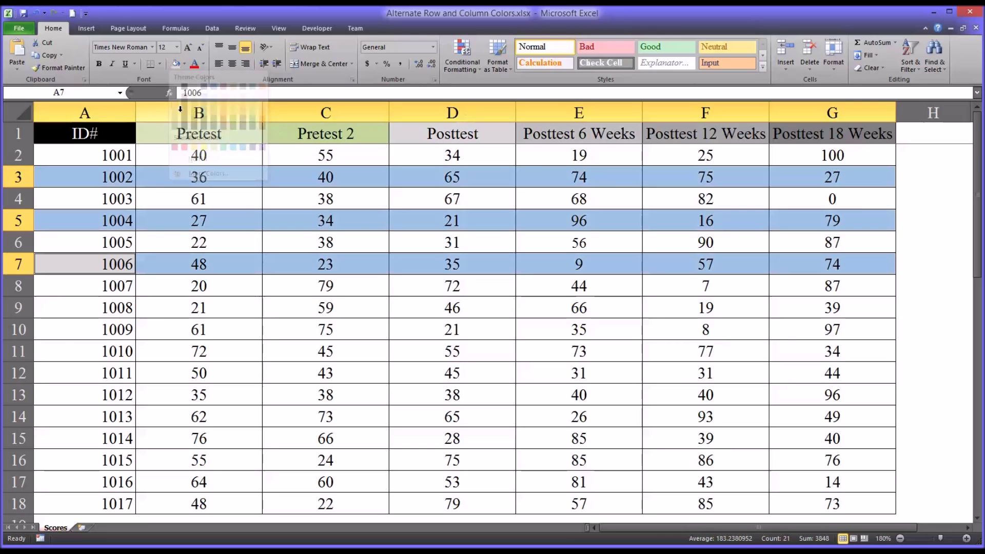
{"action": "left_click", "coordinate": [321, 336]}
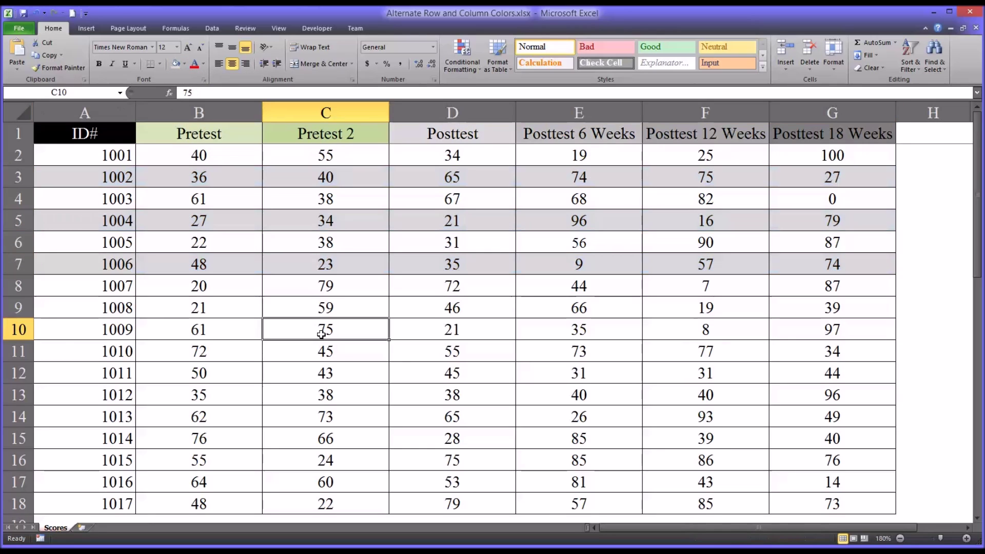
Insert a blank row at row 6 to test the banding, then undo the insert and the grey fill
{"action": "left_click", "coordinate": [25, 245]}
{"action": "right_click", "coordinate": [25, 245]}
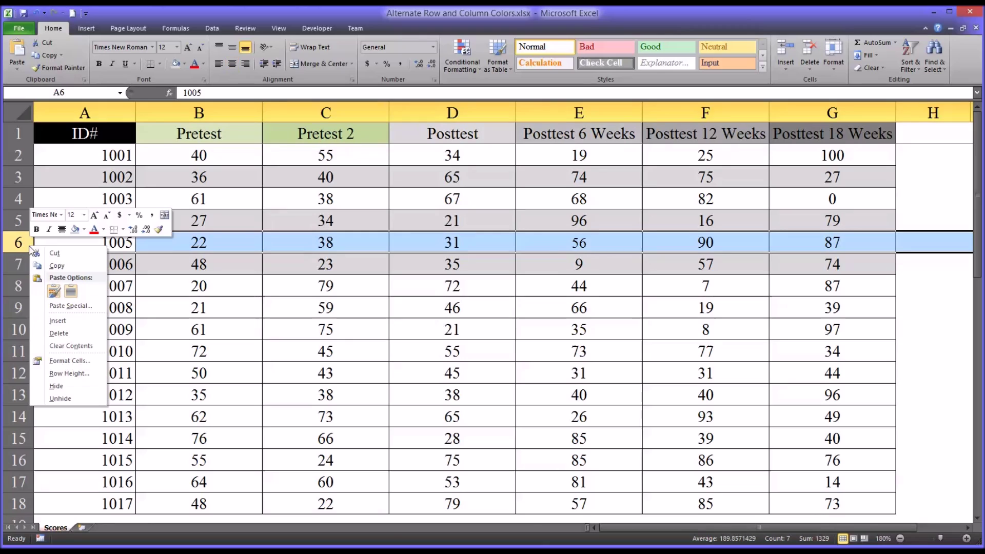
{"action": "left_click", "coordinate": [57, 321]}
{"action": "left_click", "coordinate": [98, 314]}
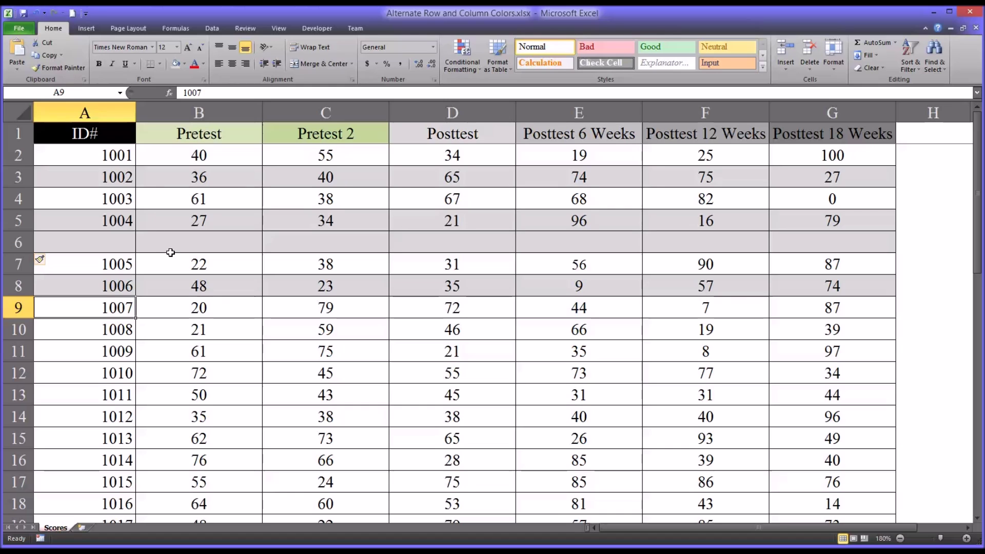
{"action": "key", "text": "ctrl+z"}
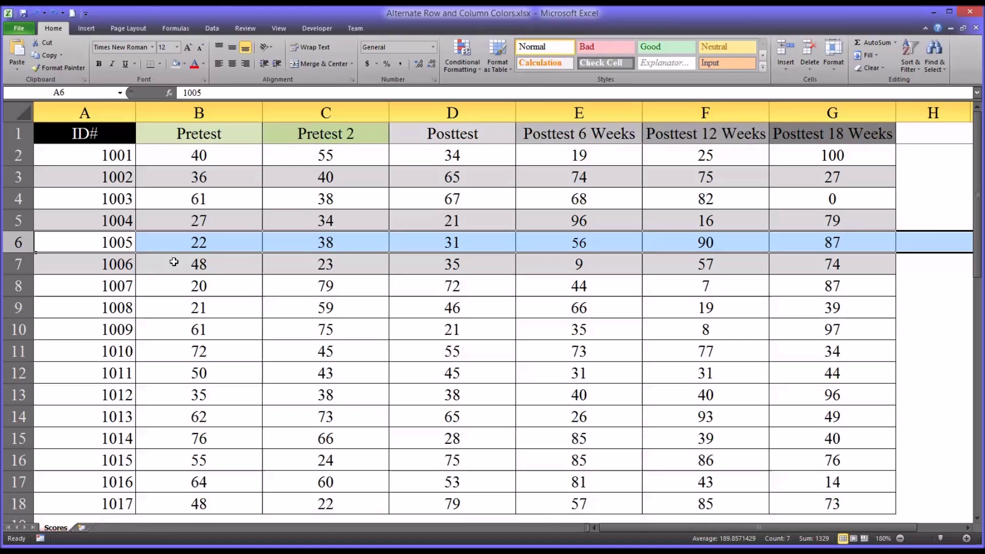
{"action": "key", "text": "ctrl+z"}
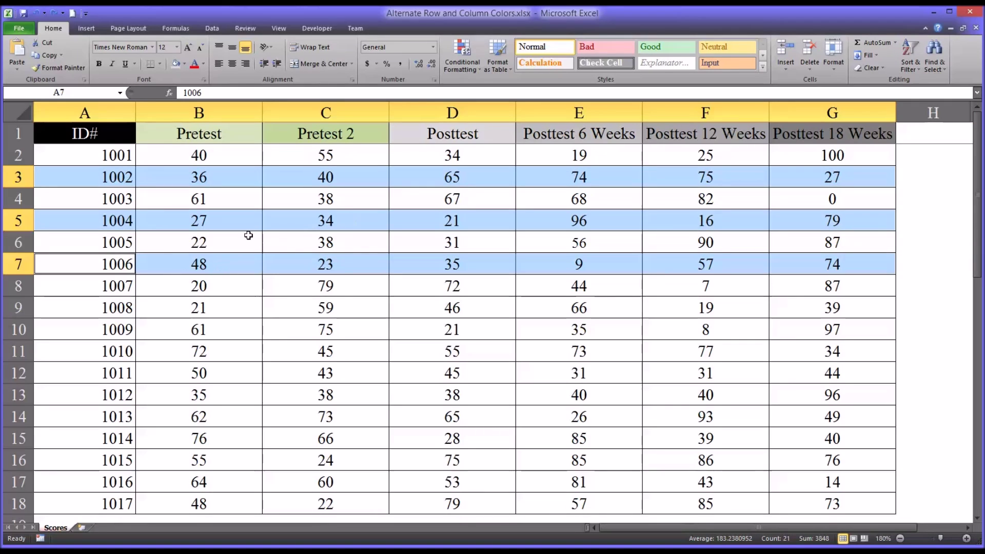
{"action": "left_click", "coordinate": [98, 177]}
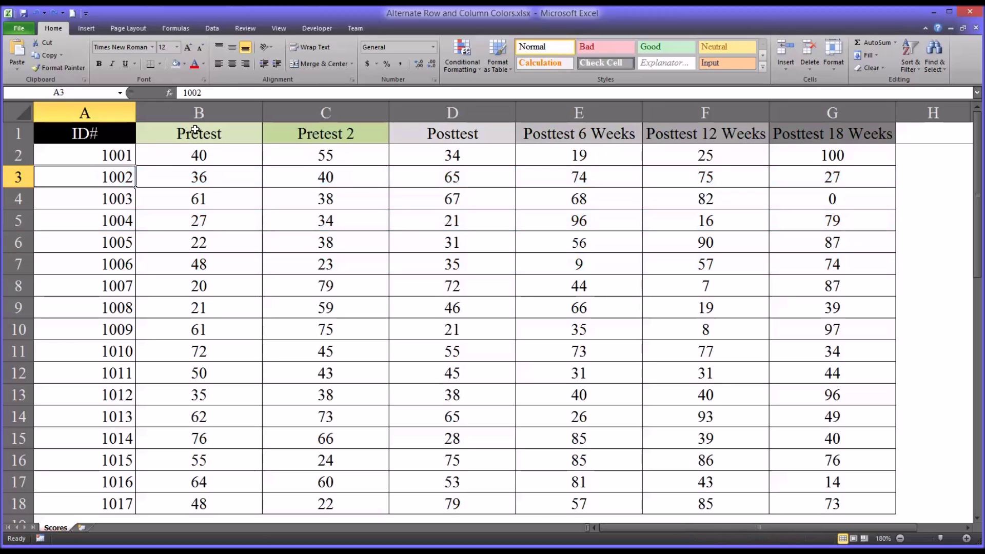
{"action": "left_click_drag", "start_coordinate": [178, 156], "coordinate": [184, 493]}
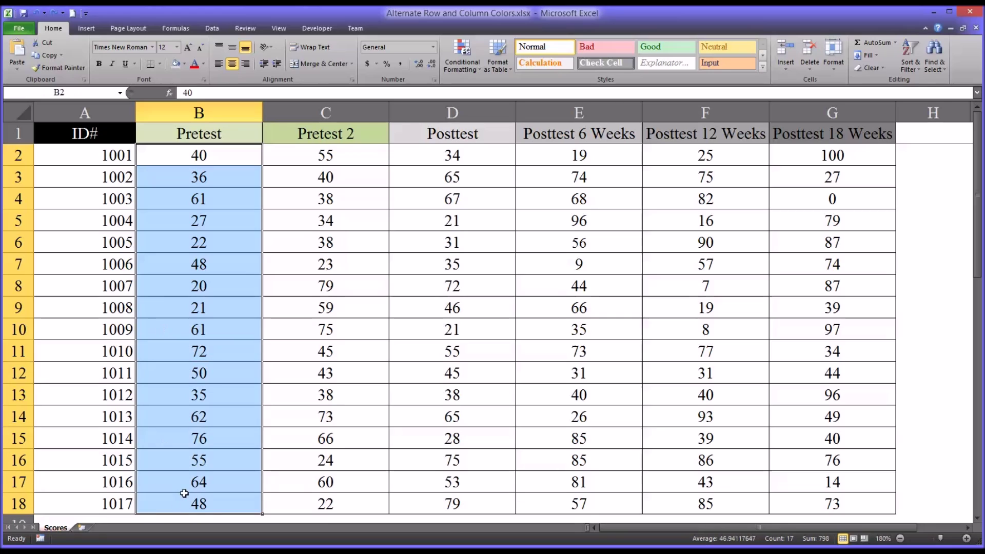
{"action": "left_click_drag", "start_coordinate": [425, 500], "coordinate": [440, 157], "text": "ctrl"}
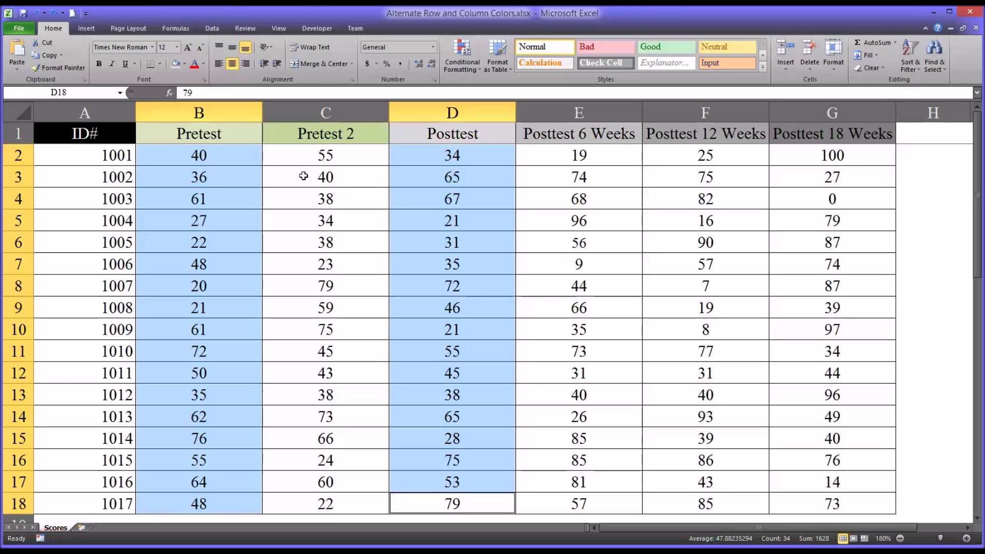
{"action": "left_click", "coordinate": [77, 158]}
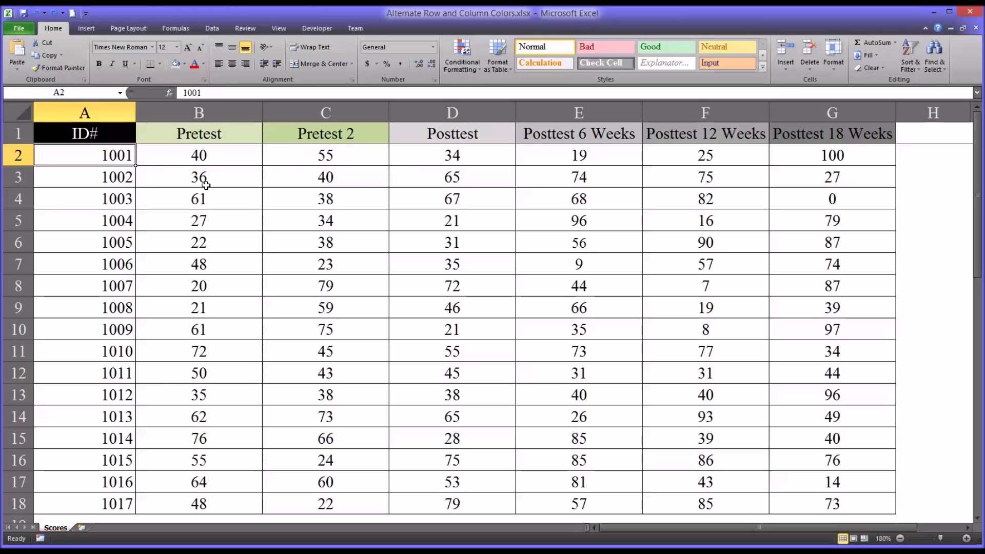
{"action": "left_click_drag", "start_coordinate": [90, 159], "coordinate": [774, 499]}
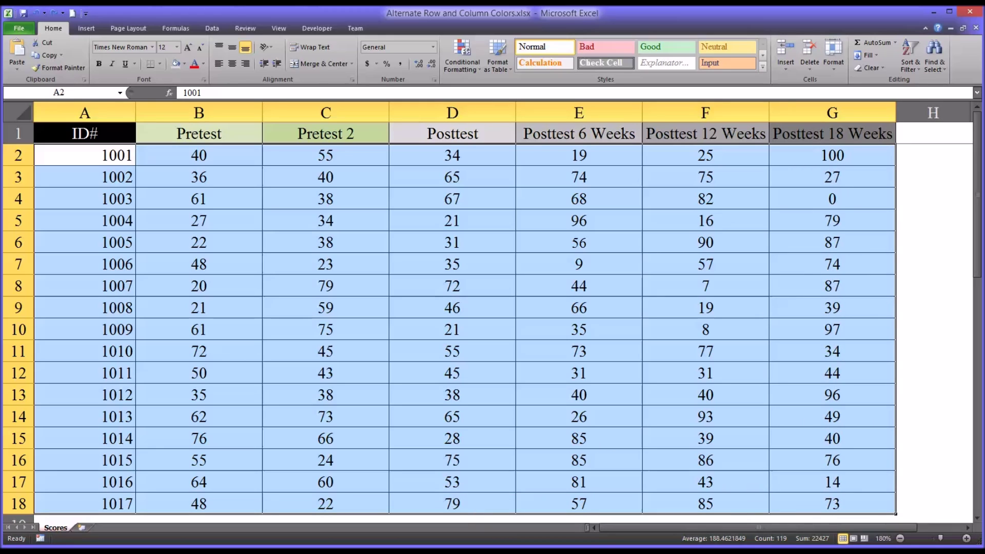
Select the header row A1:G1 and the first two data rows to inspect the table
{"action": "left_click", "coordinate": [96, 159]}
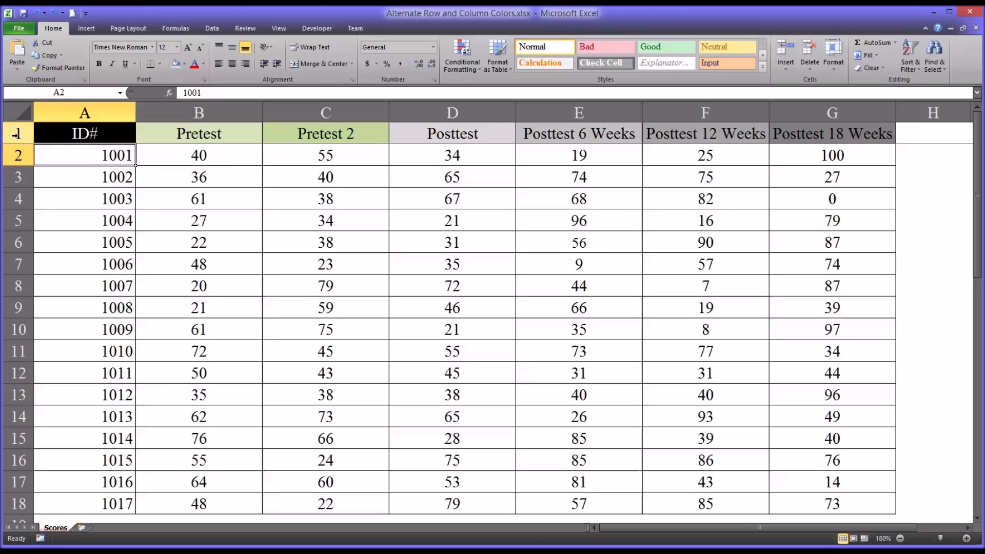
{"action": "left_click", "coordinate": [80, 135]}
{"action": "left_click_drag", "start_coordinate": [80, 135], "coordinate": [784, 140]}
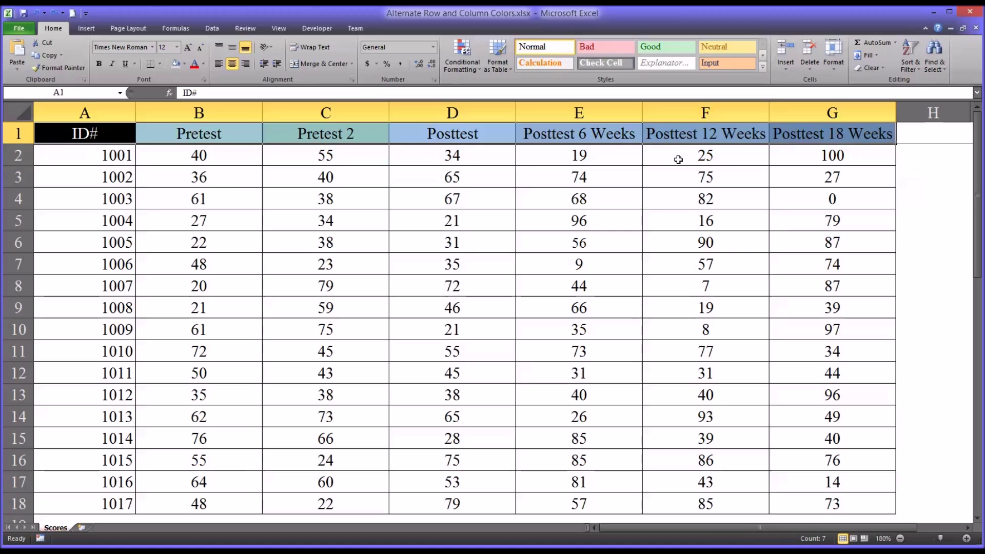
{"action": "left_click", "coordinate": [66, 159]}
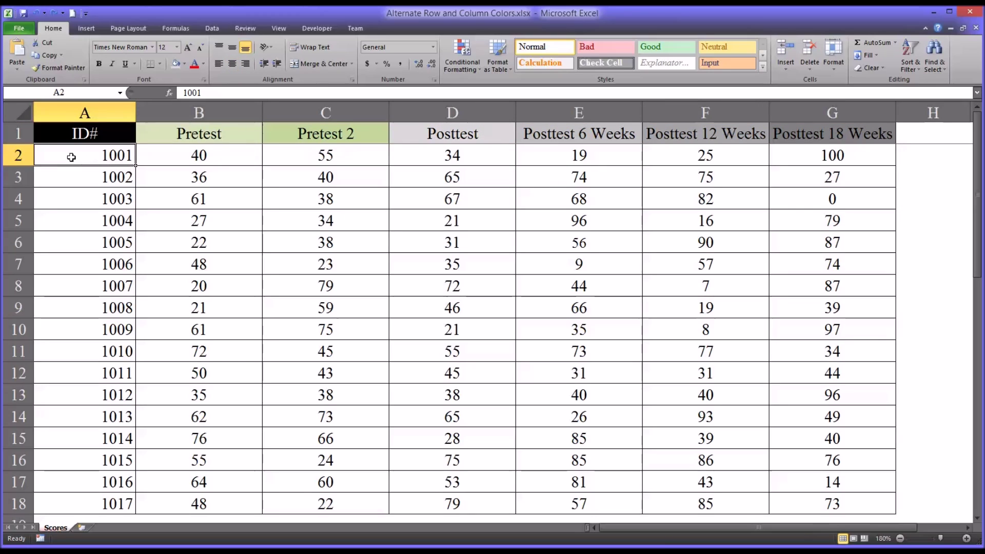
{"action": "left_click_drag", "start_coordinate": [72, 156], "coordinate": [792, 165]}
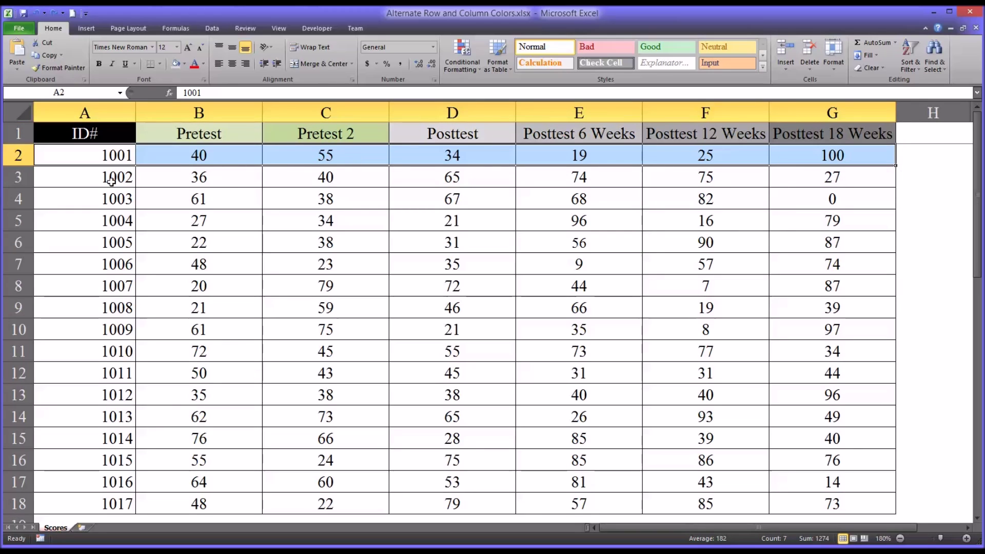
{"action": "left_click_drag", "start_coordinate": [111, 181], "coordinate": [795, 185]}
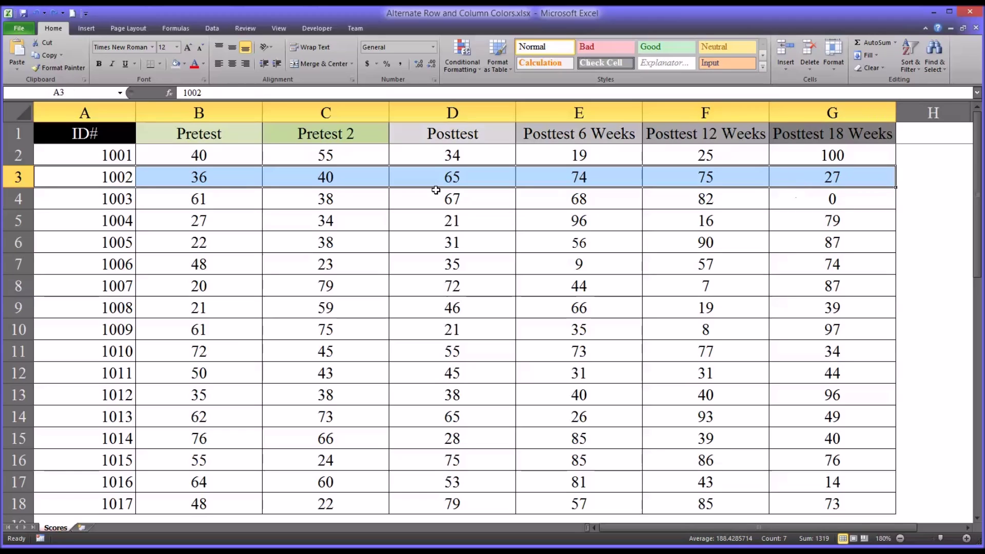
Select the score data A2:G18 and bring up the Conditional Formatting menu
{"action": "left_click", "coordinate": [96, 181]}
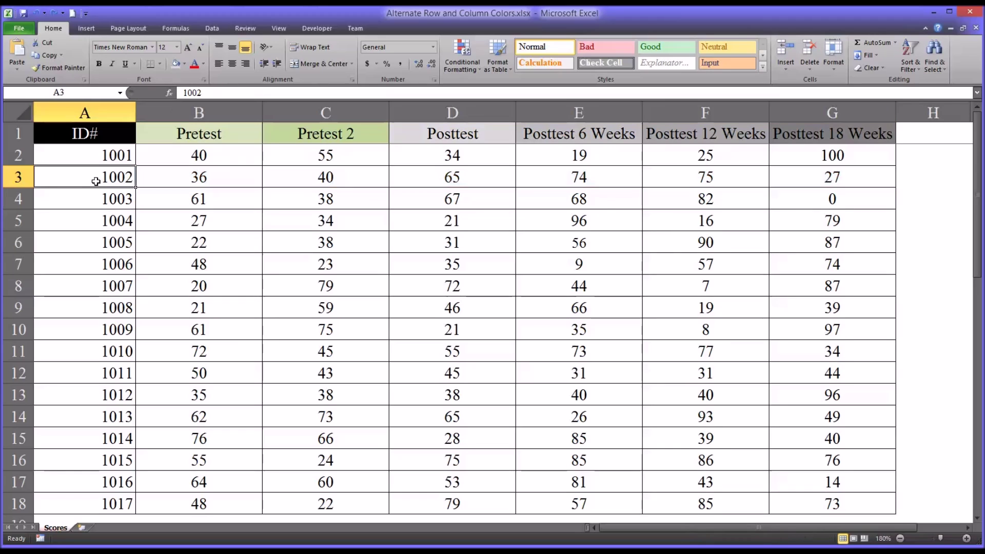
{"action": "left_click", "coordinate": [85, 157]}
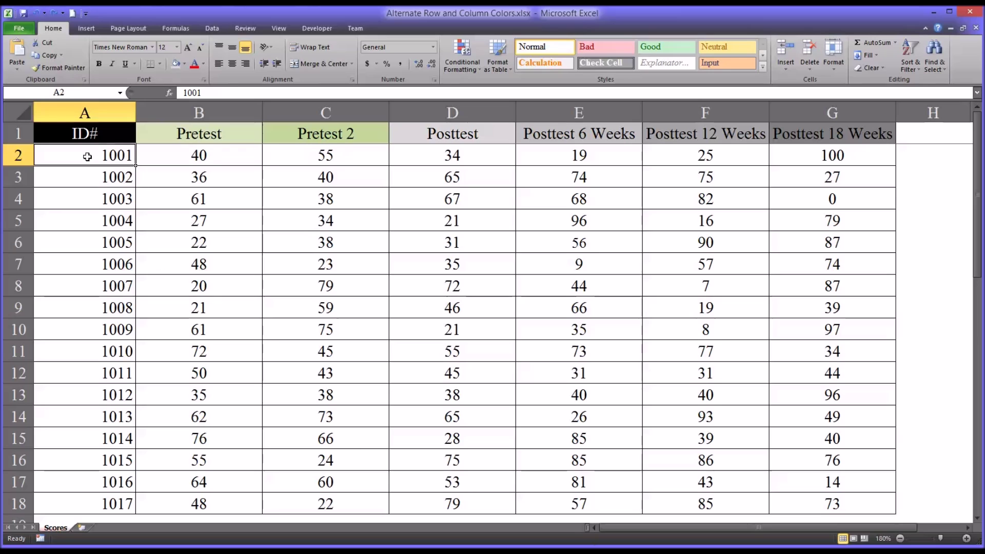
{"action": "left_click_drag", "start_coordinate": [84, 156], "coordinate": [806, 502]}
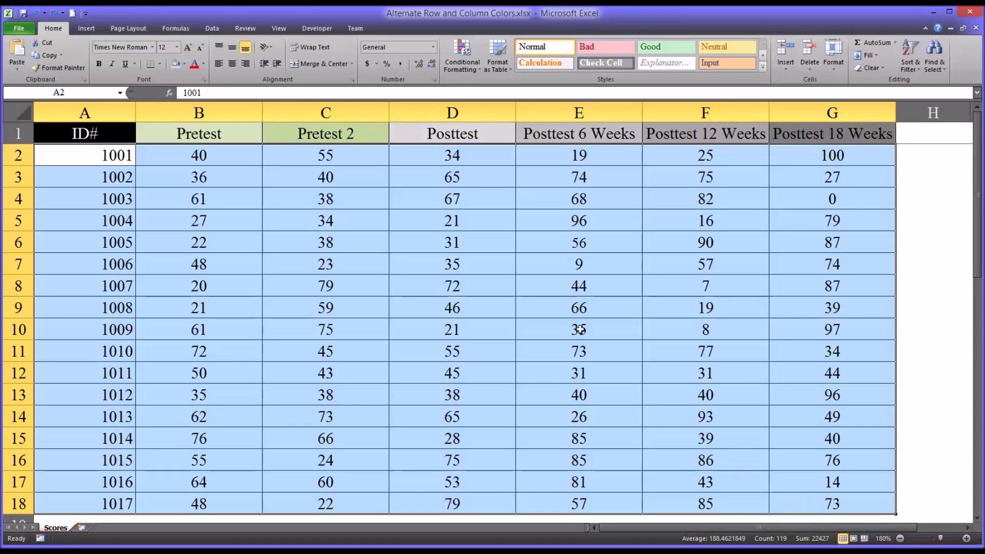
{"action": "left_click", "coordinate": [457, 70]}
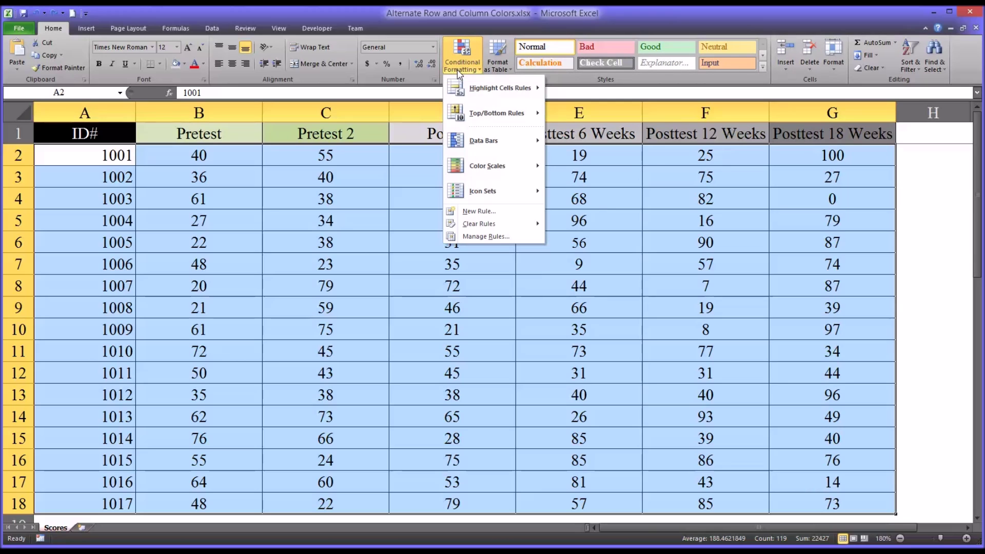
Create a formula rule =odd(row())=row() that gives matching rows a blue fill
{"action": "left_click", "coordinate": [478, 211]}
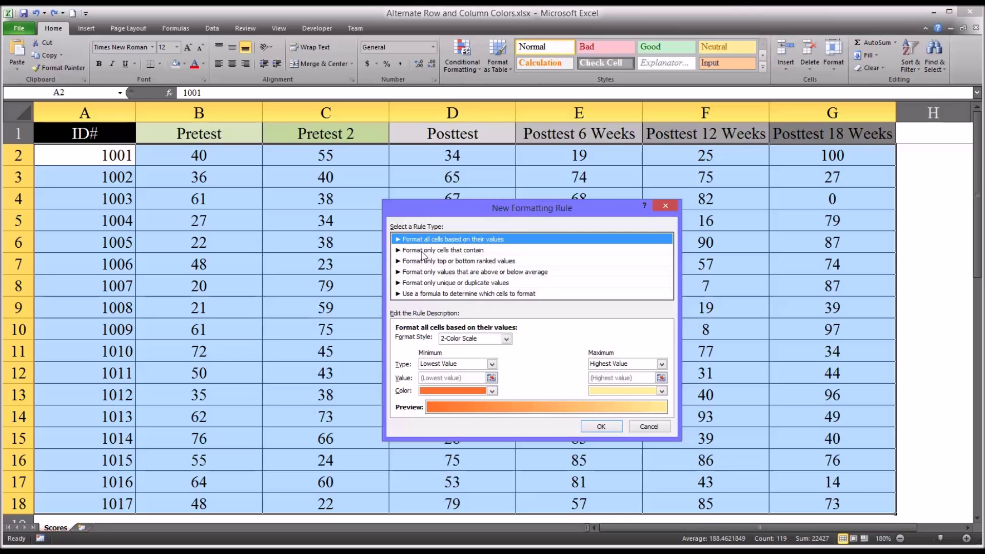
{"action": "left_click", "coordinate": [485, 294]}
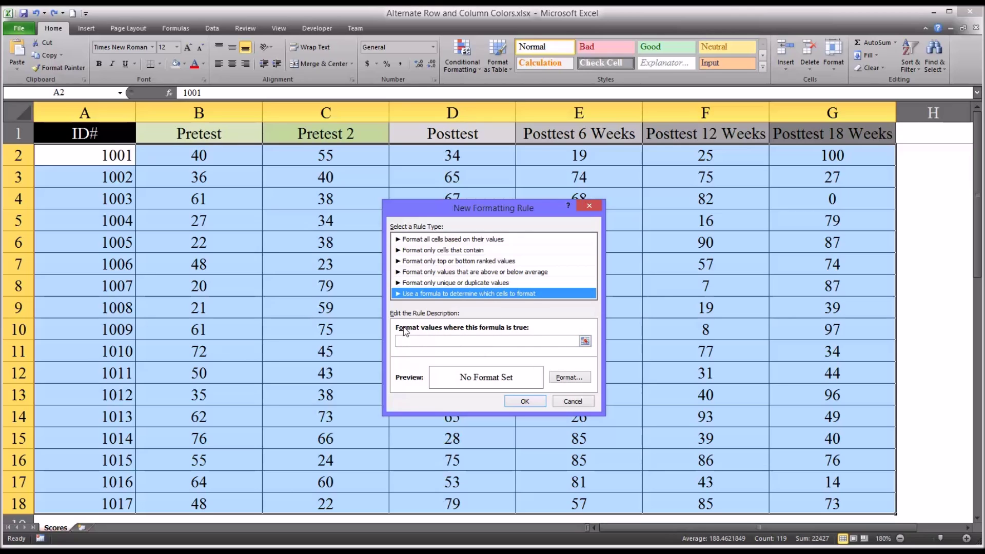
{"action": "left_click", "coordinate": [433, 340]}
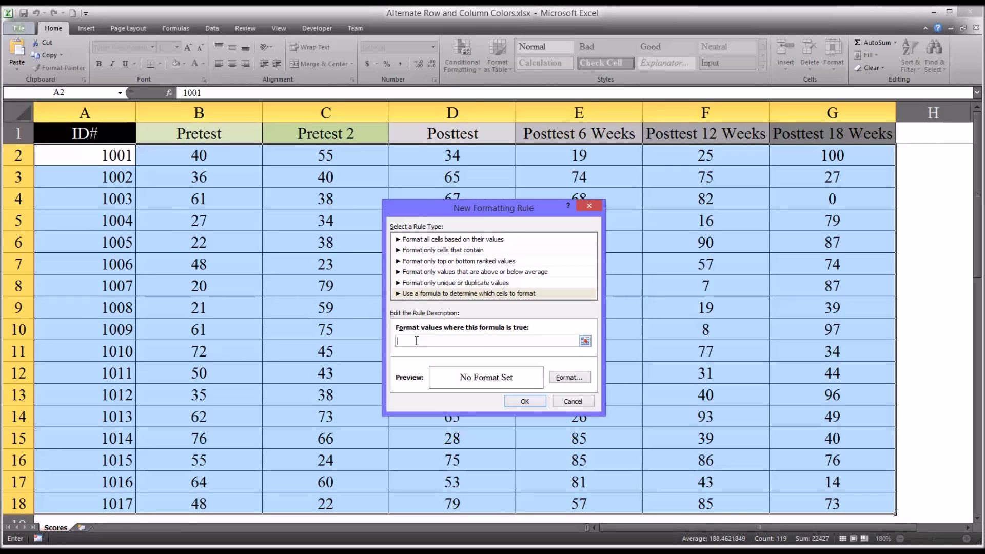
{"action": "type", "text": "="}
{"action": "type", "text": "())=row()"}
{"action": "left_click", "coordinate": [556, 377]}
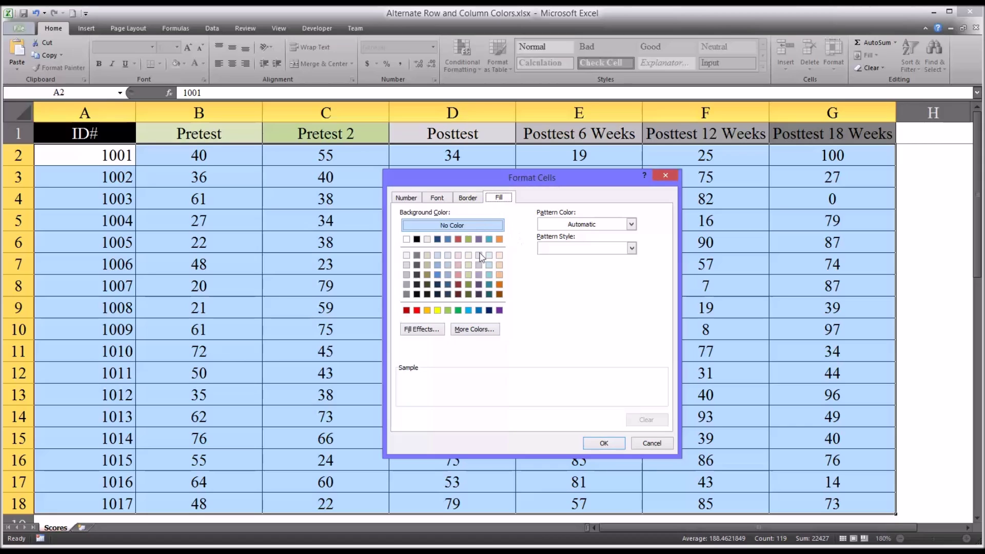
{"action": "left_click", "coordinate": [437, 266]}
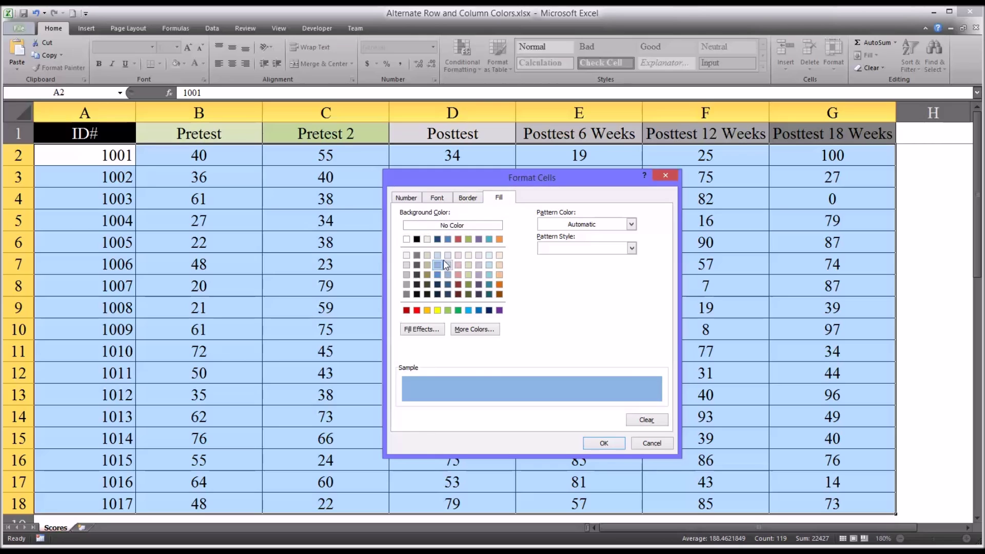
{"action": "left_click", "coordinate": [600, 443]}
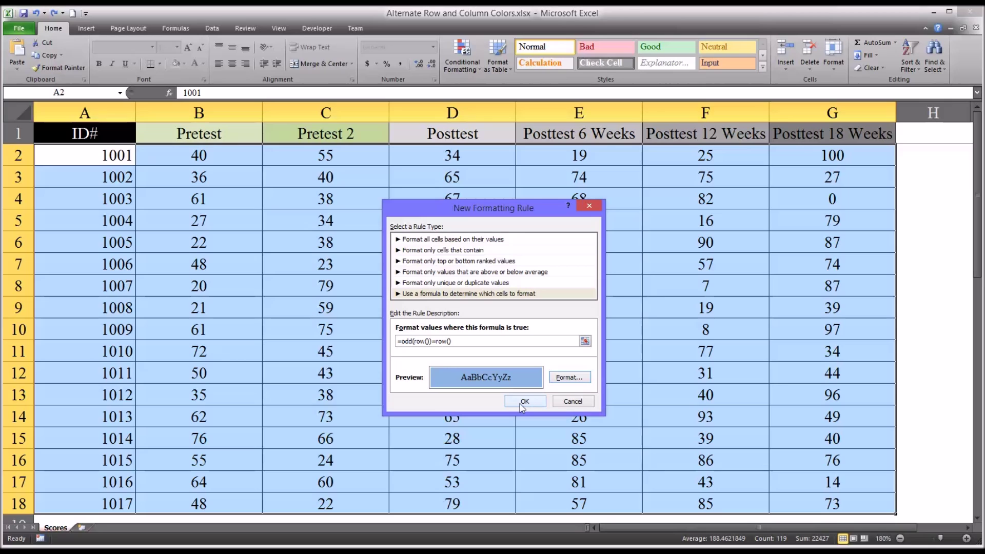
{"action": "left_click", "coordinate": [521, 404]}
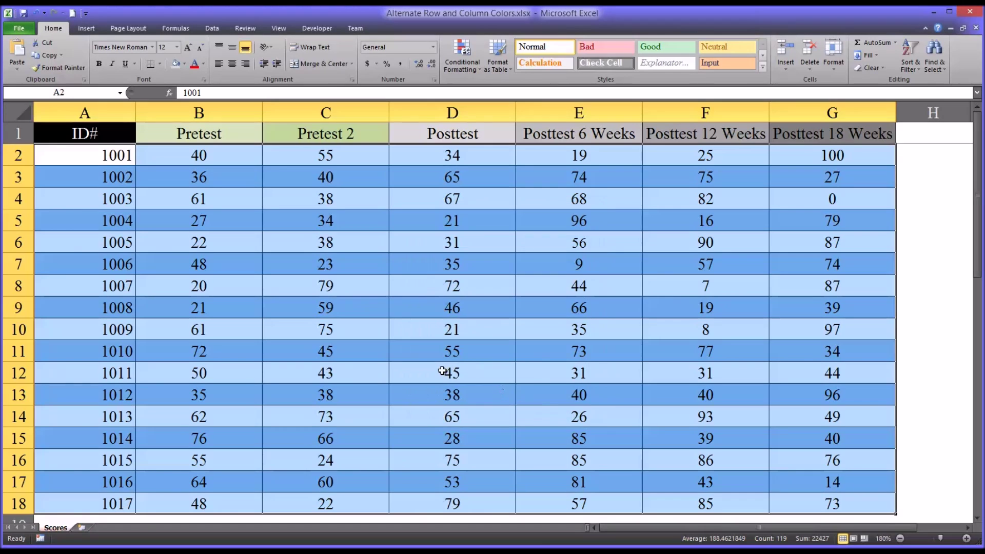
Insert a blank row above ID 1004, check the blue banding, undo it, and reopen Conditional Formatting
{"action": "left_click", "coordinate": [442, 371]}
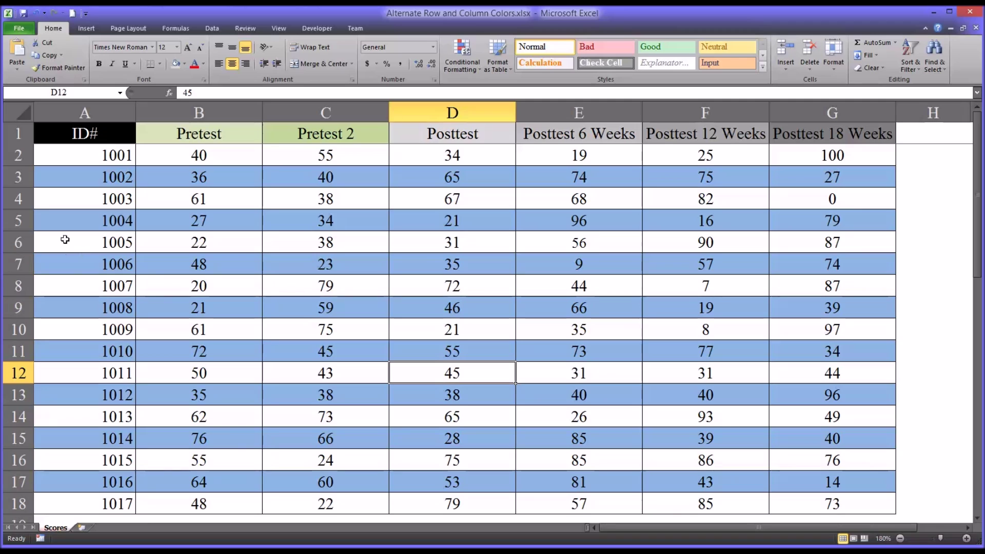
{"action": "left_click", "coordinate": [21, 221]}
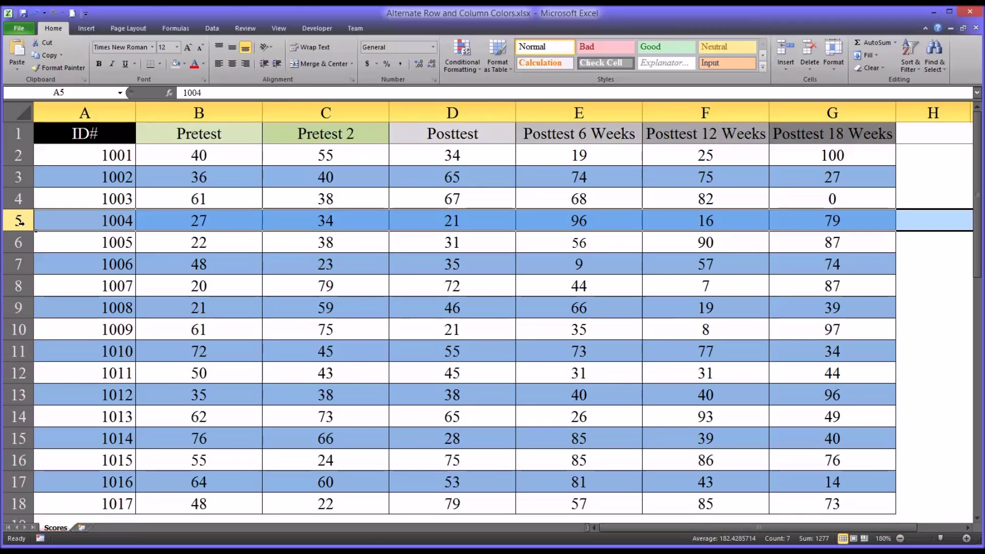
{"action": "right_click", "coordinate": [21, 221]}
{"action": "left_click", "coordinate": [51, 298]}
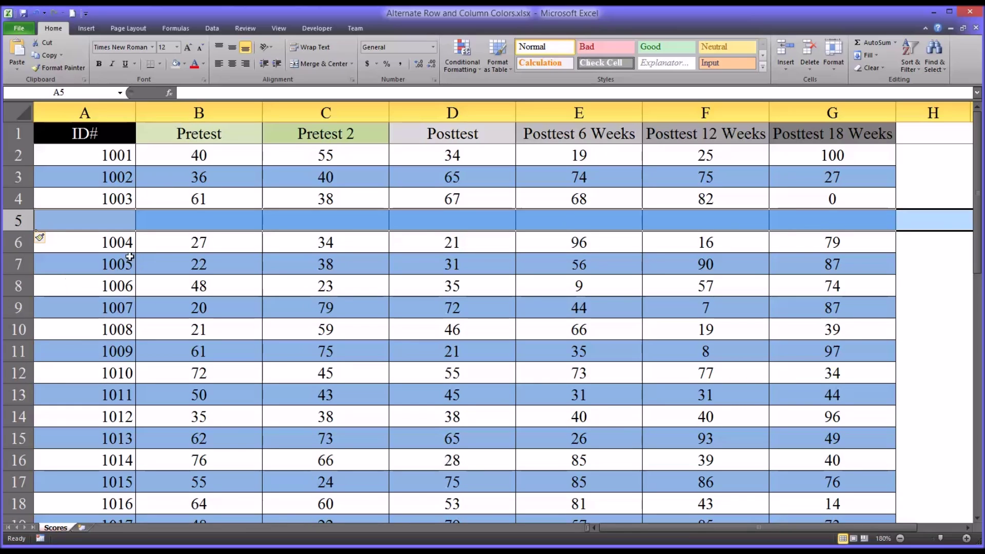
{"action": "left_click", "coordinate": [101, 270]}
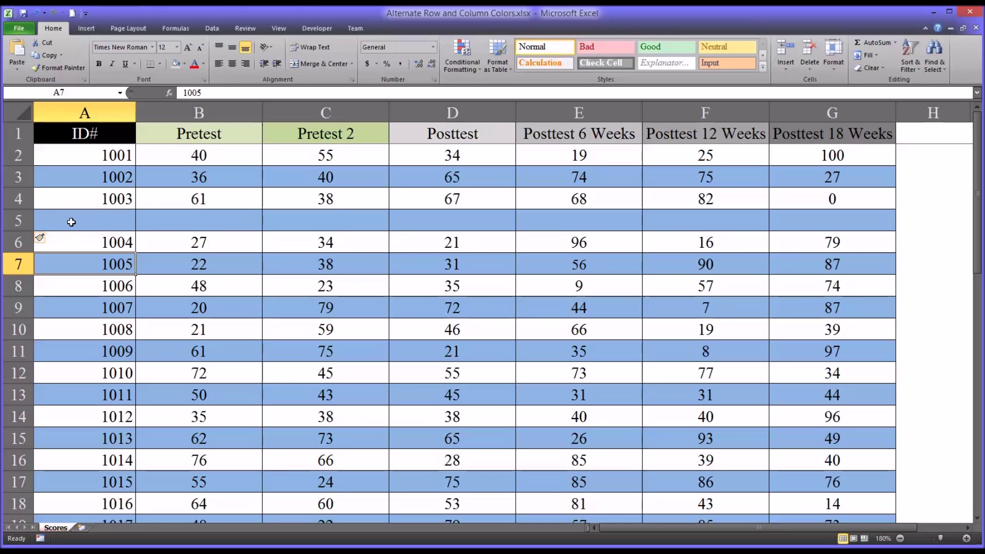
{"action": "key", "text": "ctrl+z"}
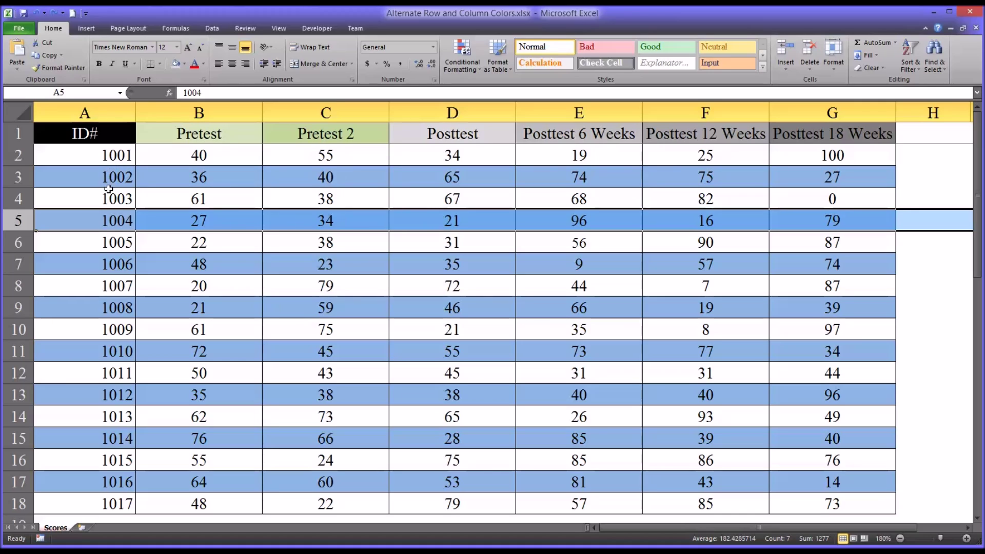
{"action": "left_click", "coordinate": [104, 222]}
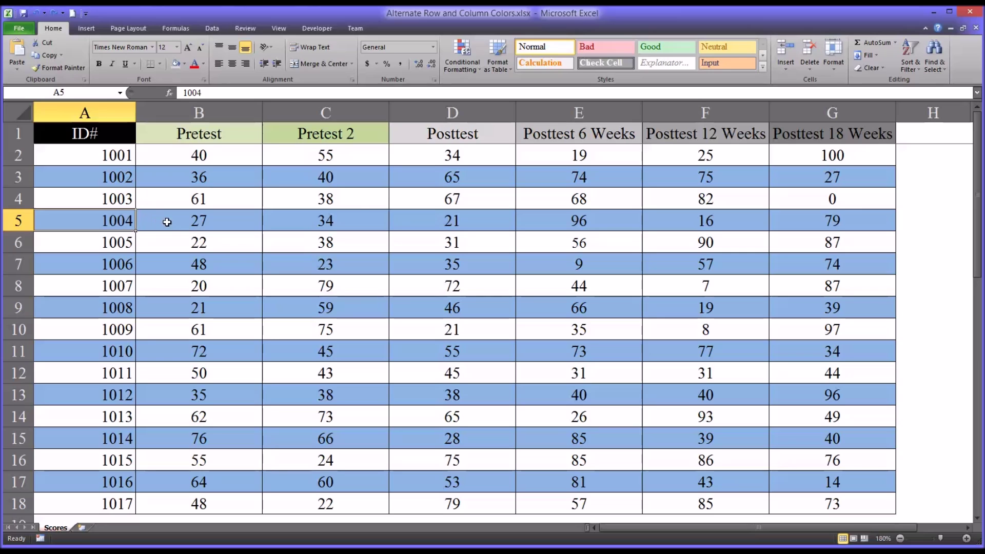
{"action": "left_click", "coordinate": [454, 66]}
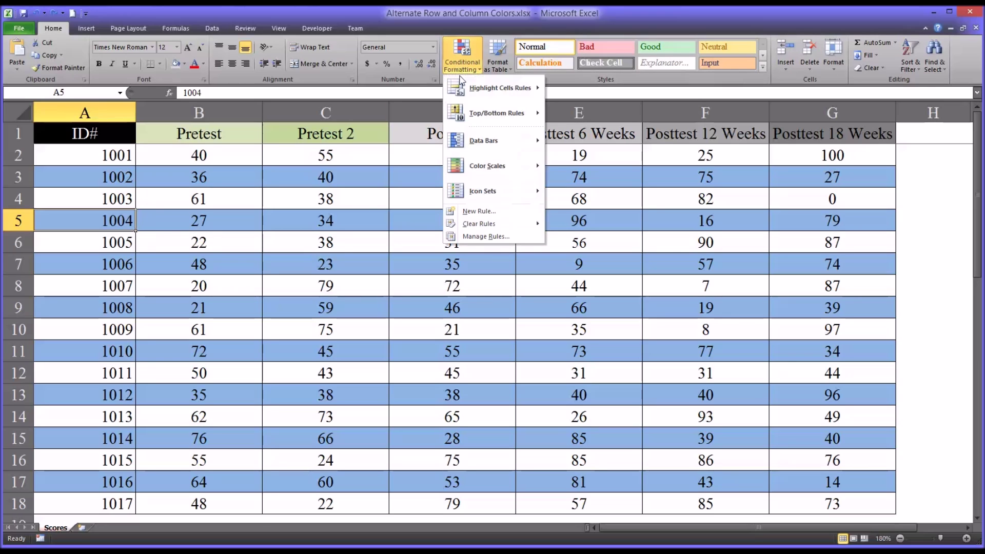
Edit the banding rule's formula to =ODD(COLUMN())=COLUMN() and apply it
{"action": "left_click", "coordinate": [477, 237]}
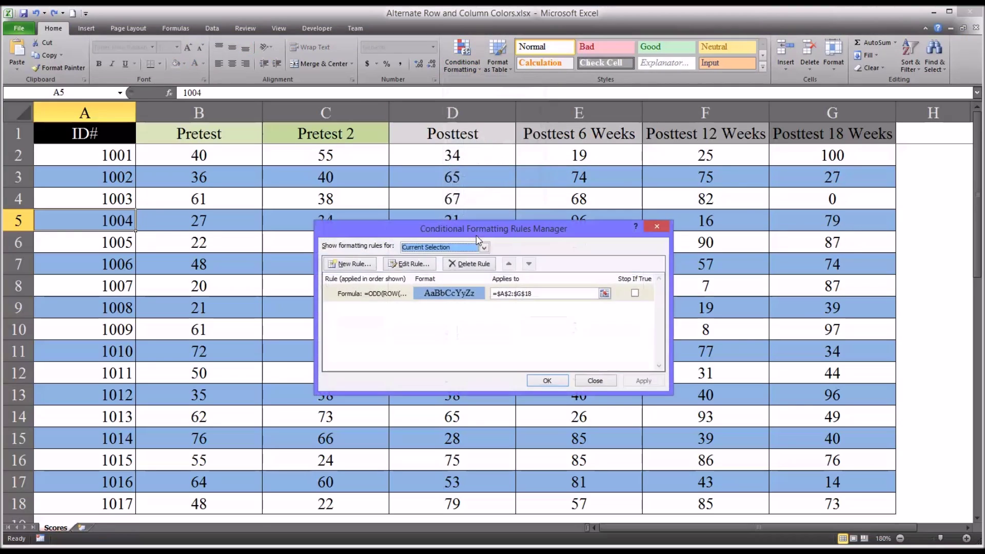
{"action": "left_click", "coordinate": [378, 294]}
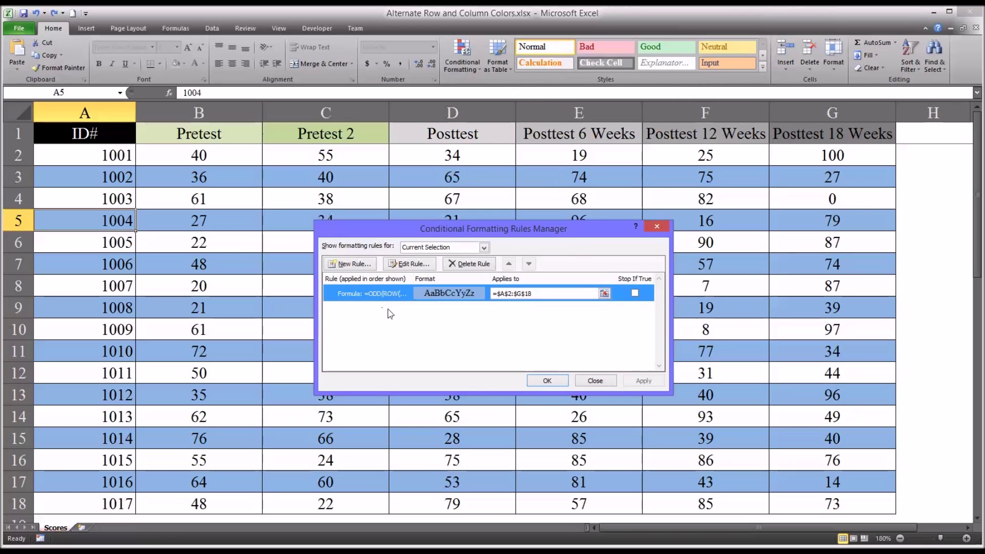
{"action": "left_click", "coordinate": [407, 266]}
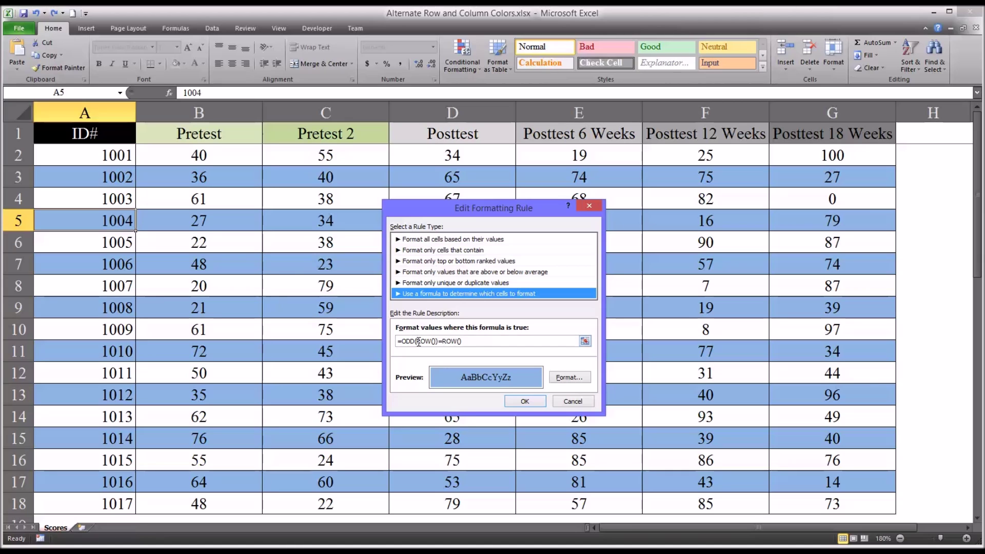
{"action": "left_click_drag", "start_coordinate": [416, 341], "coordinate": [429, 344]}
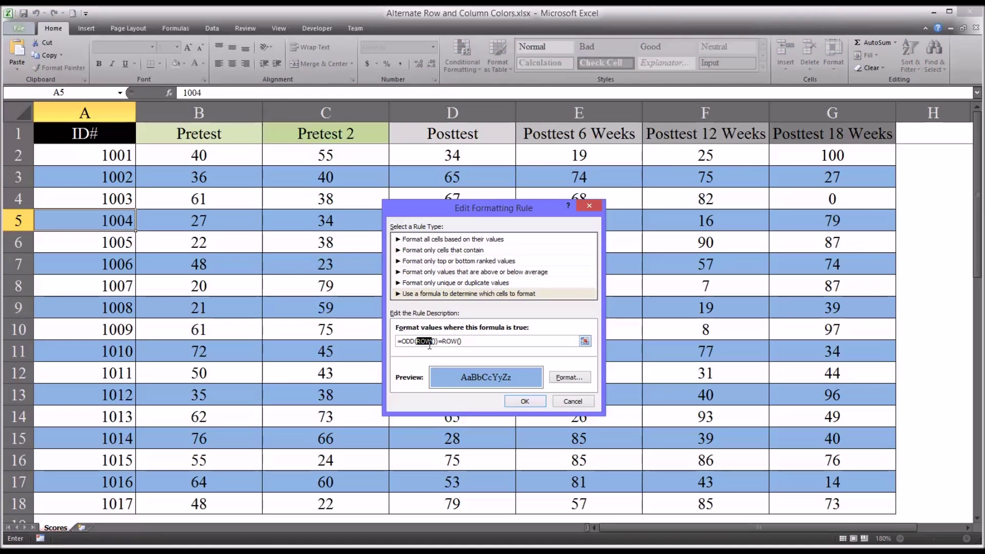
{"action": "type", "text": "column"}
{"action": "left_click_drag", "start_coordinate": [446, 342], "coordinate": [459, 342]}
{"action": "type", "text": "column"}
{"action": "left_click", "coordinate": [411, 347]}
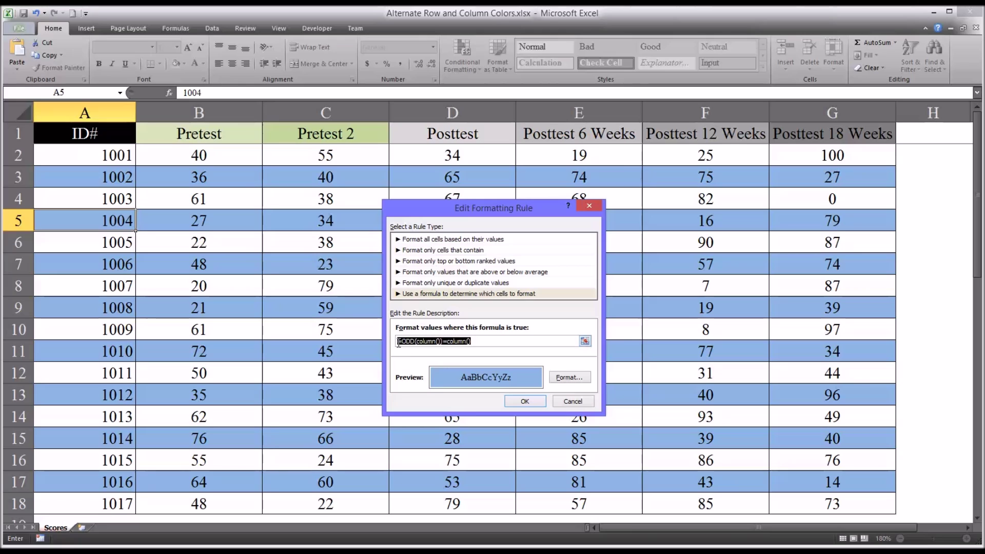
{"action": "left_click", "coordinate": [490, 342]}
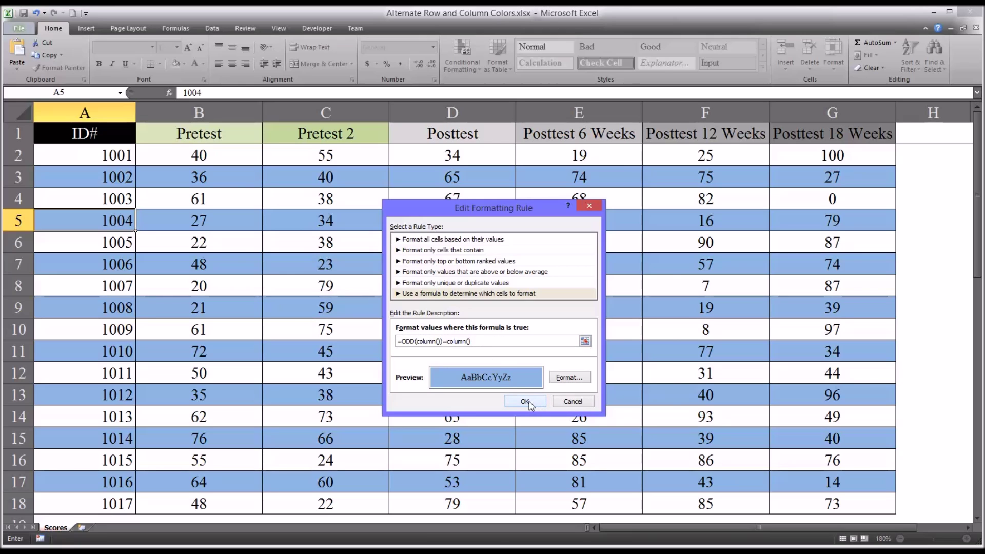
{"action": "left_click", "coordinate": [530, 401]}
{"action": "left_click", "coordinate": [641, 382]}
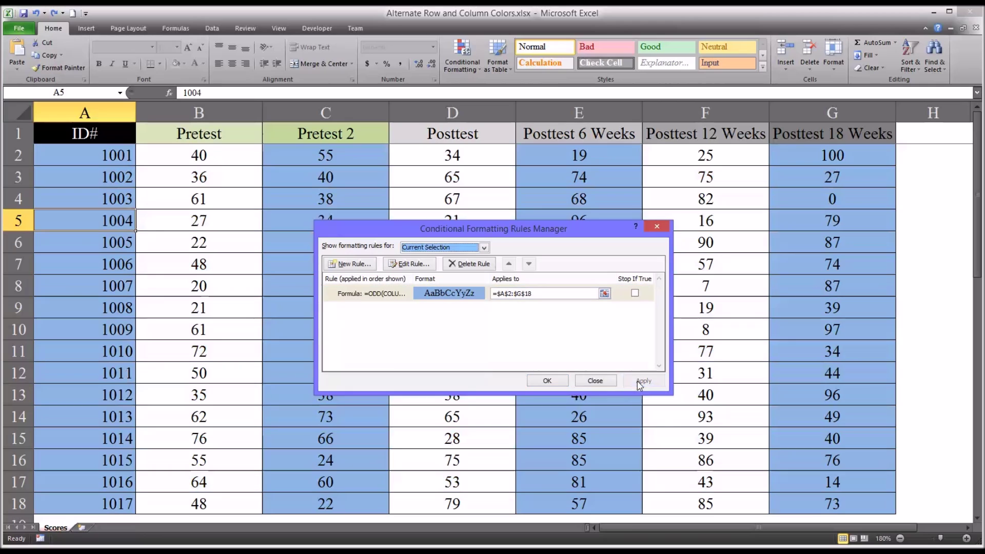
{"action": "left_click", "coordinate": [549, 381]}
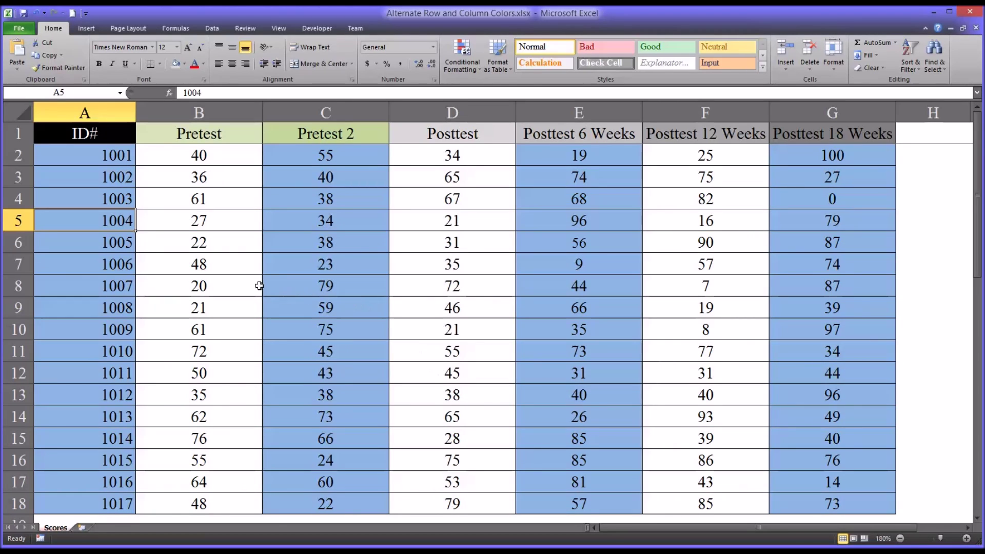
Select the IDs in A2:A18 and begin selecting the Pretest scores in column B
{"action": "left_click", "coordinate": [82, 159]}
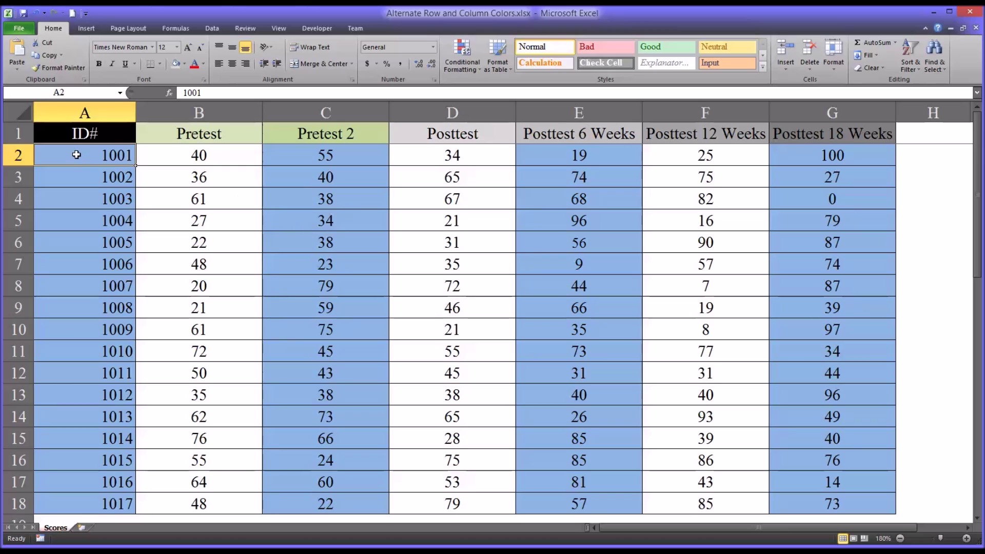
{"action": "mouse_move", "coordinate": [87, 158]}
{"action": "left_mouse_down"}
{"action": "mouse_move", "coordinate": [83, 493]}
{"action": "mouse_move", "coordinate": [87, 158]}
{"action": "left_mouse_up"}
{"action": "left_click_drag", "start_coordinate": [83, 154], "coordinate": [98, 496]}
{"action": "left_click_drag", "start_coordinate": [175, 159], "coordinate": [202, 159]}
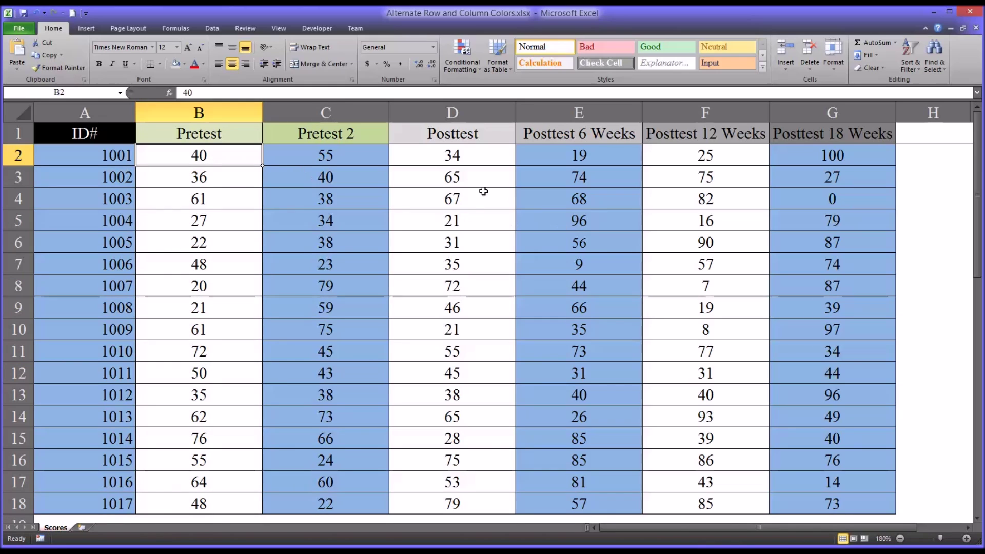
Replace ODD with EVEN so the column rule reads =EVEN(COLUMN())=COLUMN(), and apply it
{"action": "left_click", "coordinate": [473, 70]}
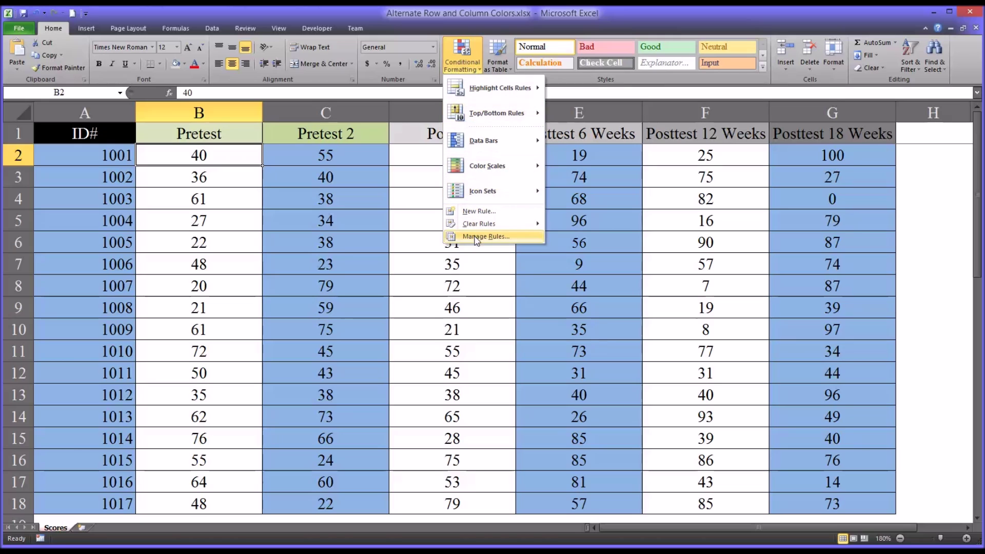
{"action": "left_click", "coordinate": [473, 236]}
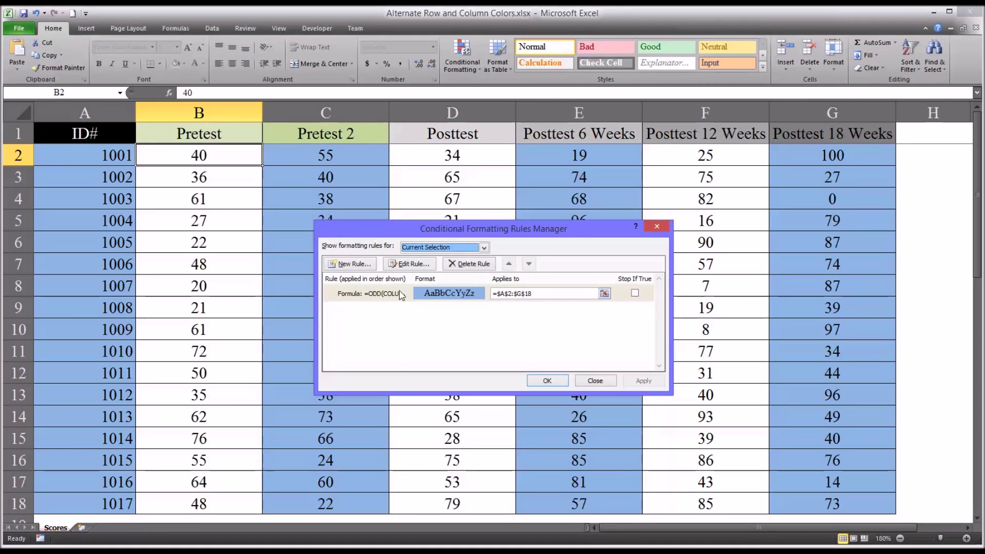
{"action": "left_click", "coordinate": [405, 263]}
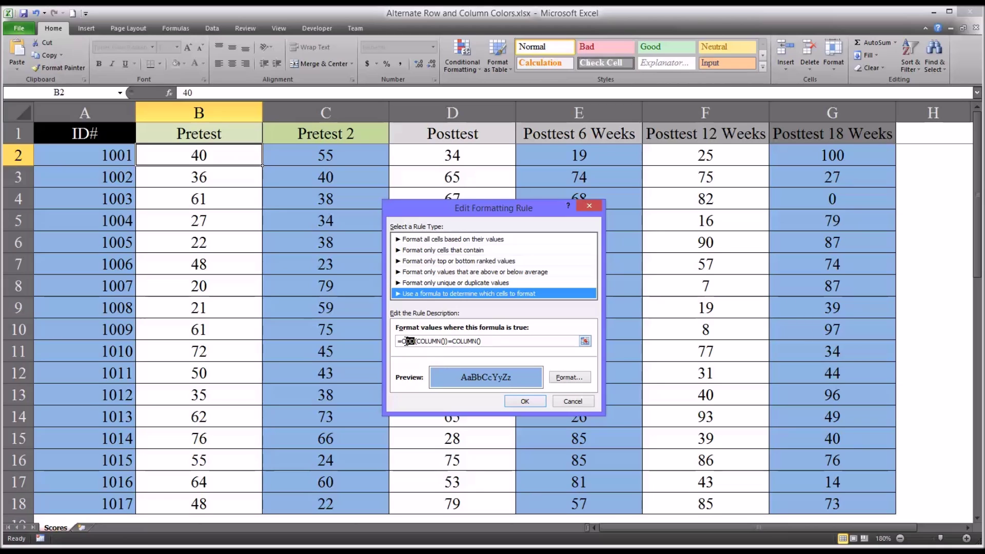
{"action": "double_click", "coordinate": [405, 341]}
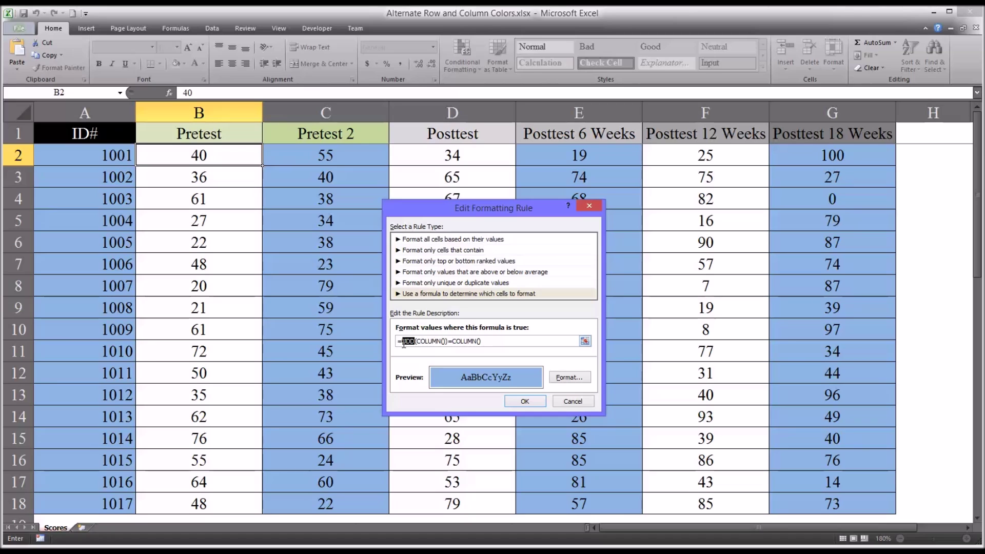
{"action": "type", "text": "Even"}
{"action": "left_click", "coordinate": [523, 403]}
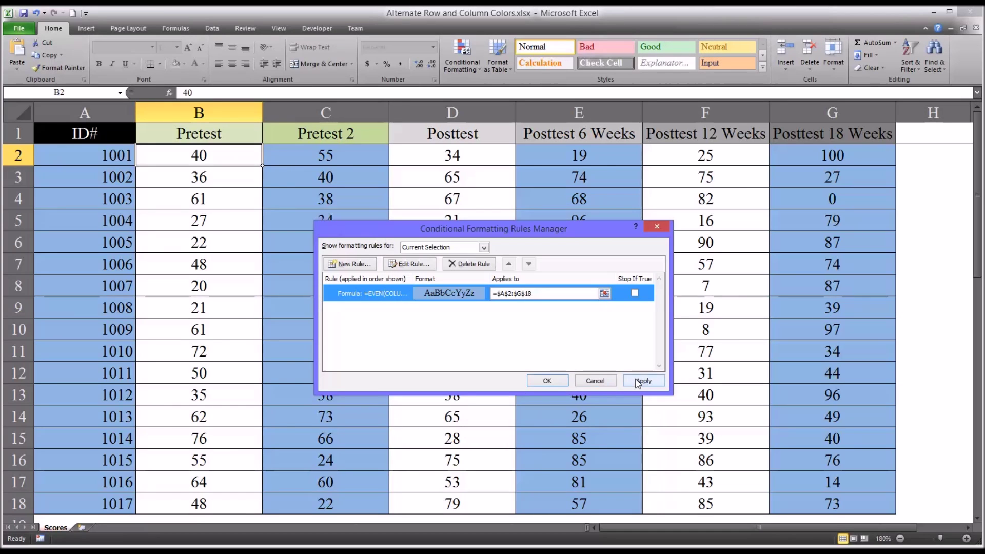
{"action": "left_click", "coordinate": [631, 383]}
{"action": "left_click", "coordinate": [547, 380]}
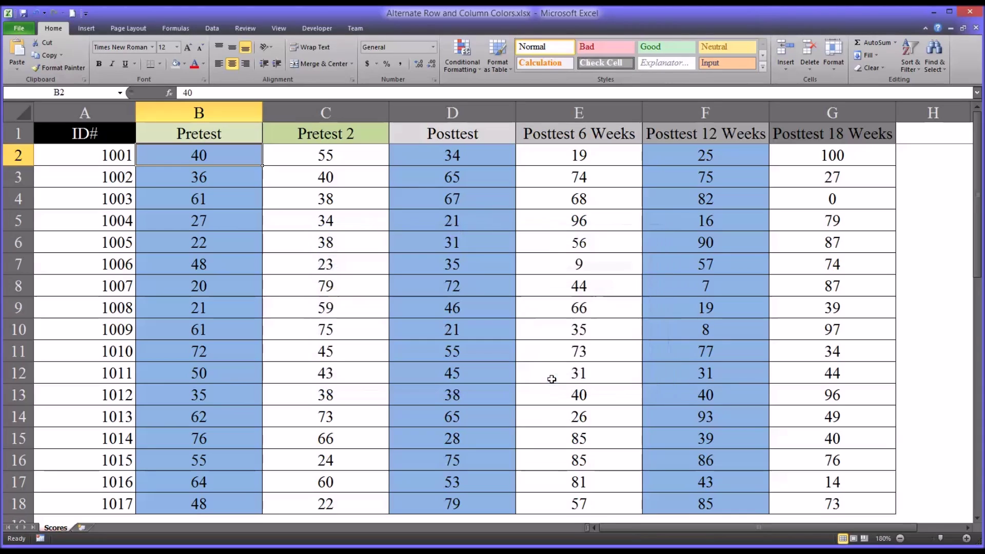
{"action": "left_click", "coordinate": [353, 326]}
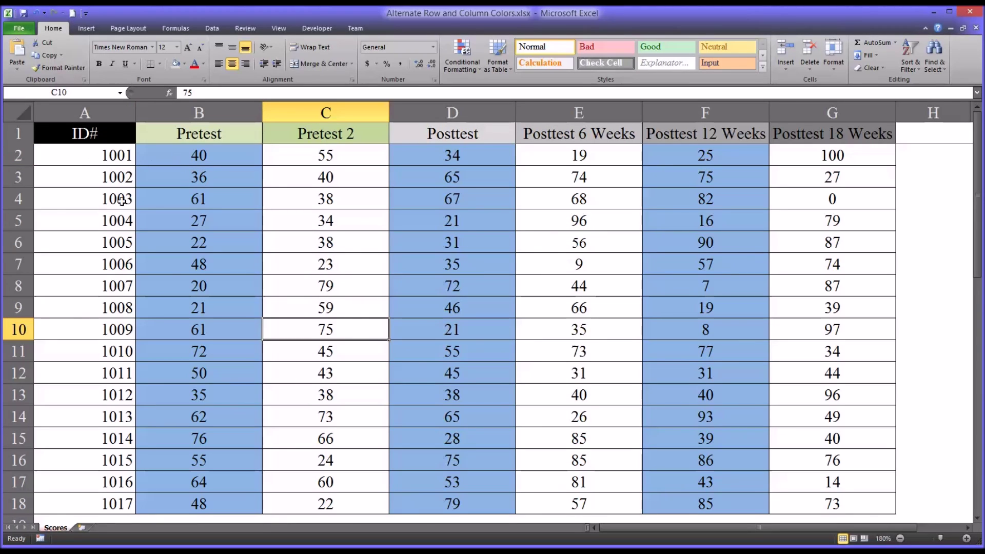
{"action": "key", "text": "ctrl+Home"}
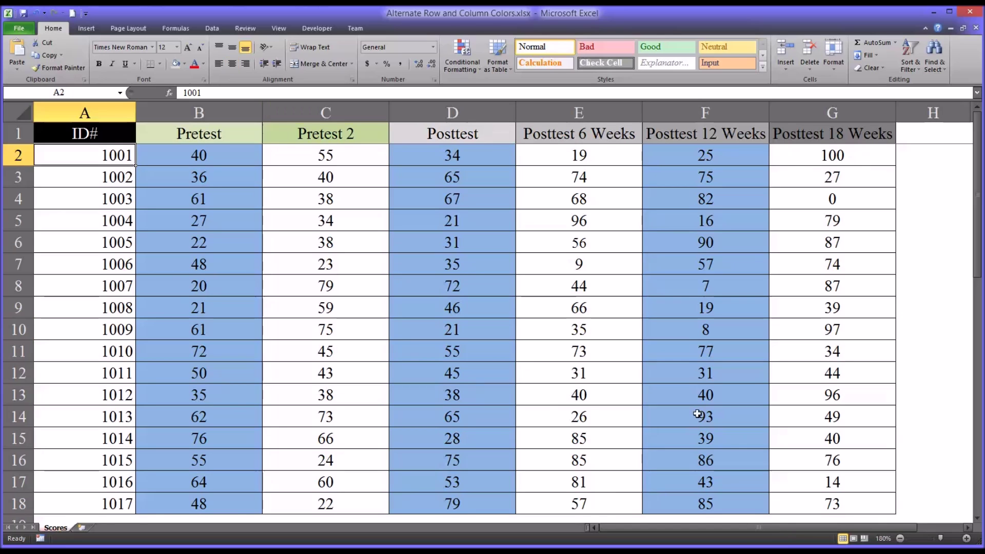
{"action": "left_click_drag", "start_coordinate": [113, 158], "coordinate": [802, 500]}
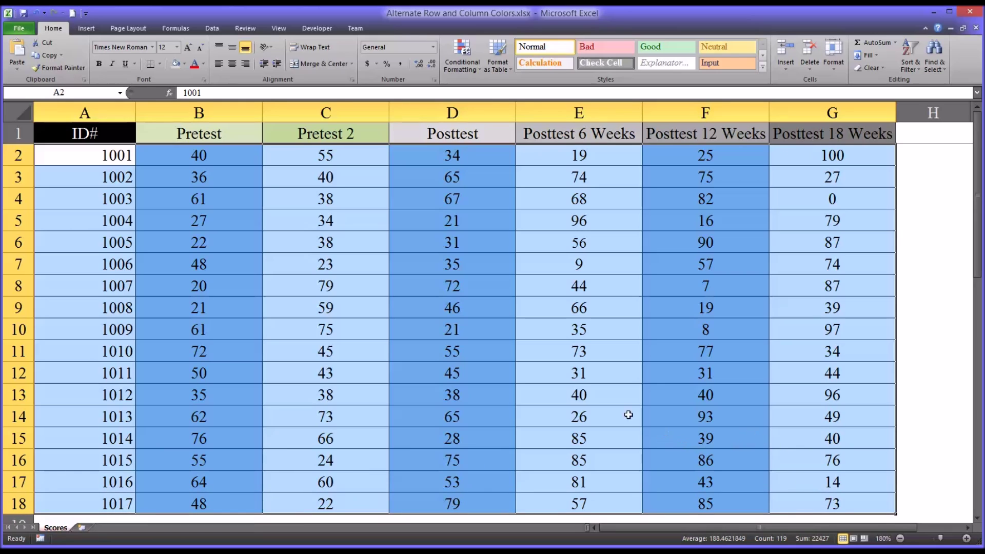
{"action": "left_click_drag", "start_coordinate": [120, 140], "coordinate": [785, 134]}
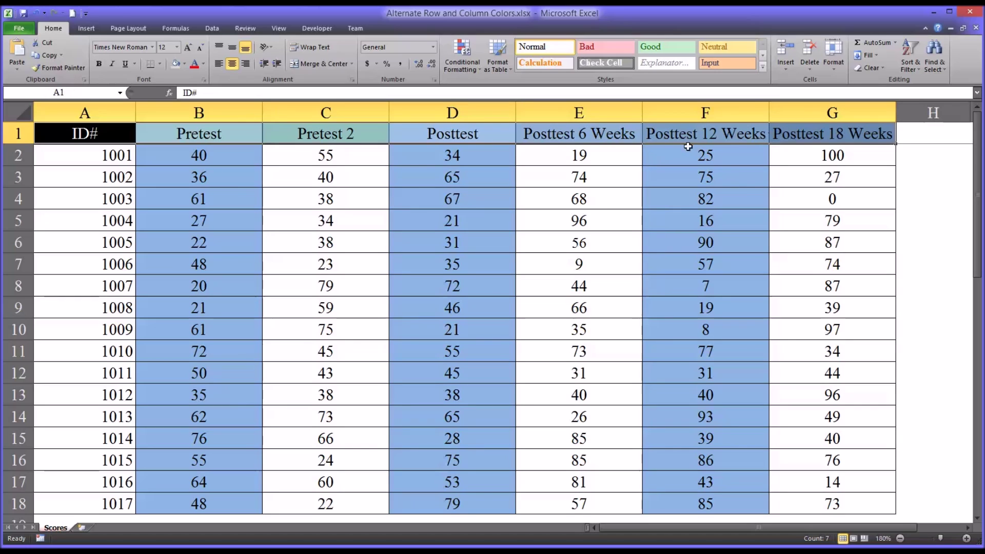
{"action": "left_click", "coordinate": [233, 140]}
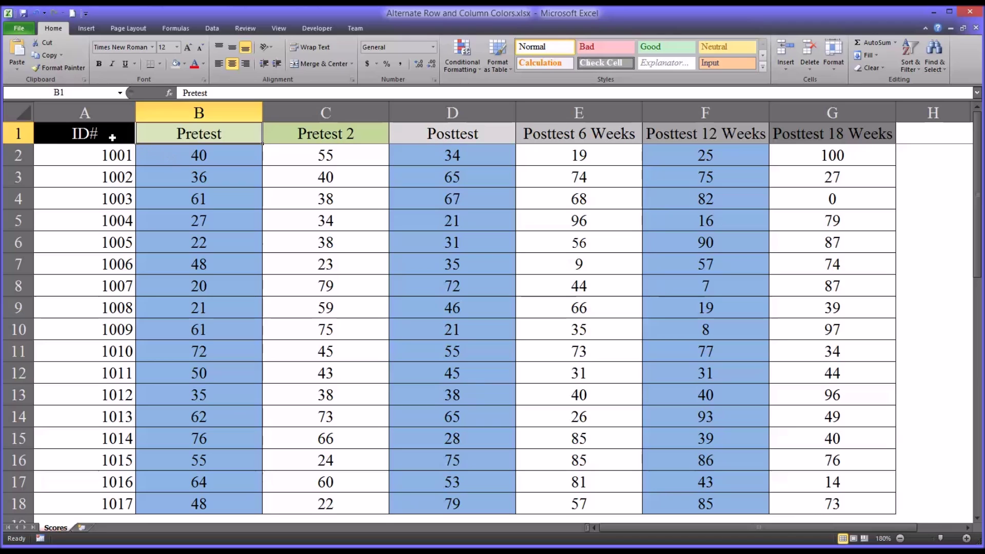
{"action": "left_click_drag", "start_coordinate": [112, 137], "coordinate": [797, 495]}
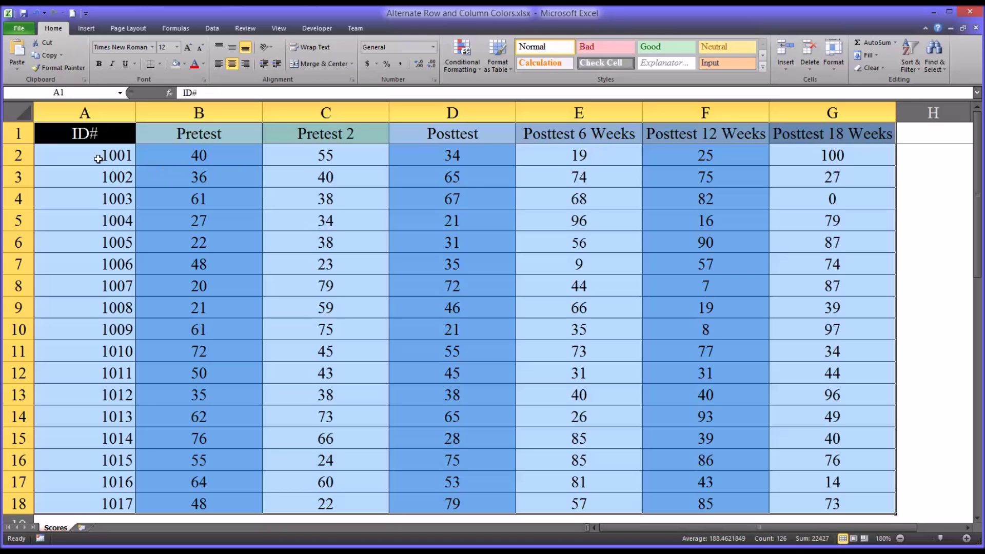
{"action": "left_click", "coordinate": [97, 159]}
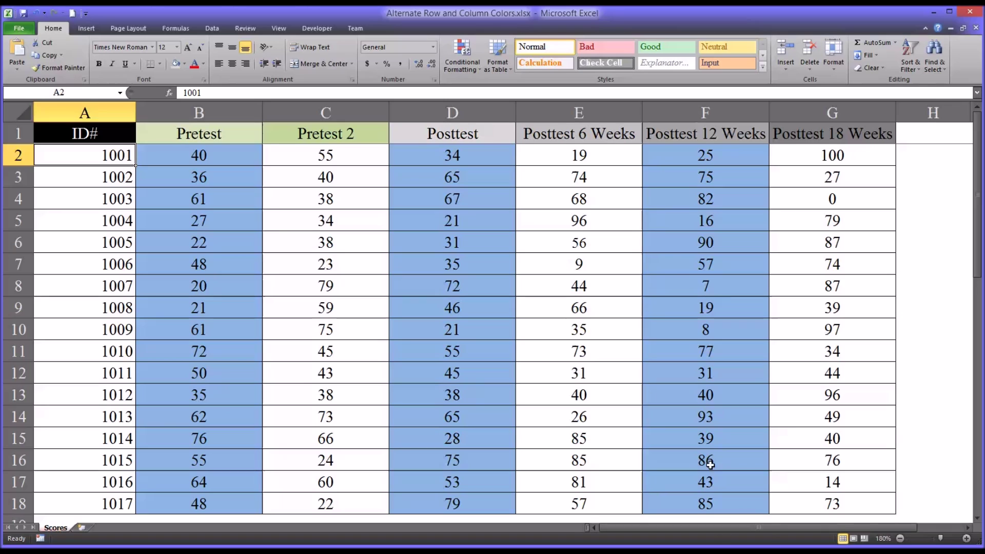
{"action": "left_click", "coordinate": [221, 137]}
{"action": "left_click", "coordinate": [219, 162]}
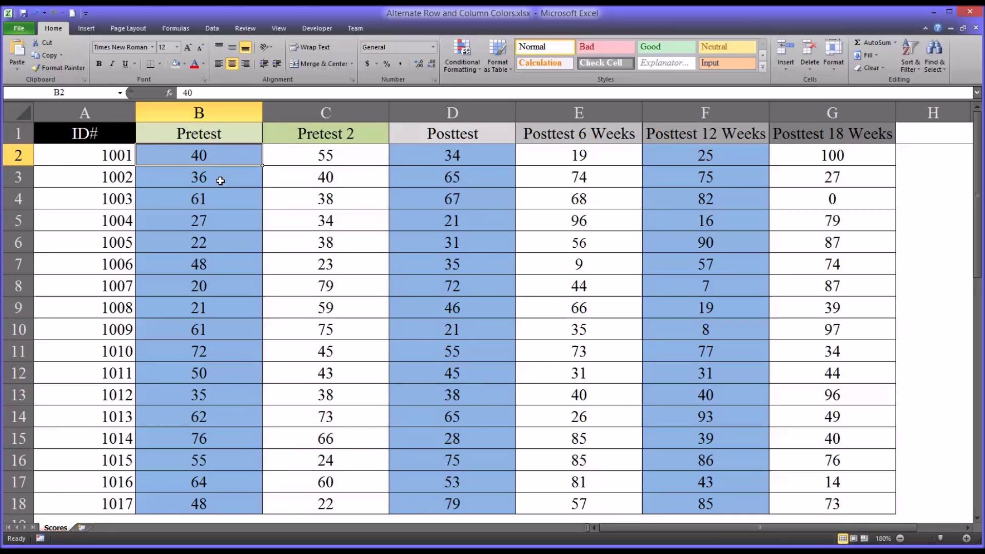
{"action": "left_click", "coordinate": [219, 174]}
{"action": "left_click", "coordinate": [220, 158]}
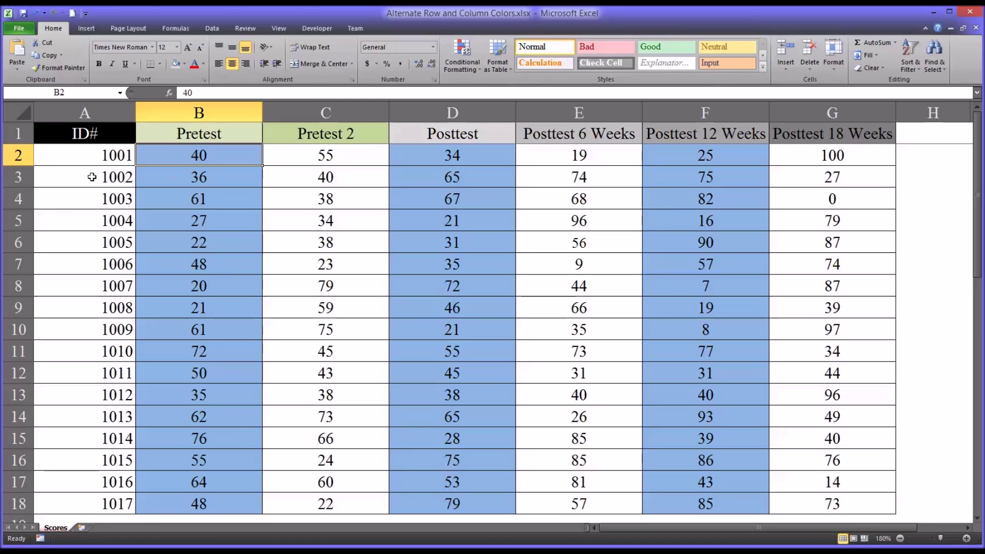
{"action": "left_click_drag", "start_coordinate": [63, 180], "coordinate": [780, 178]}
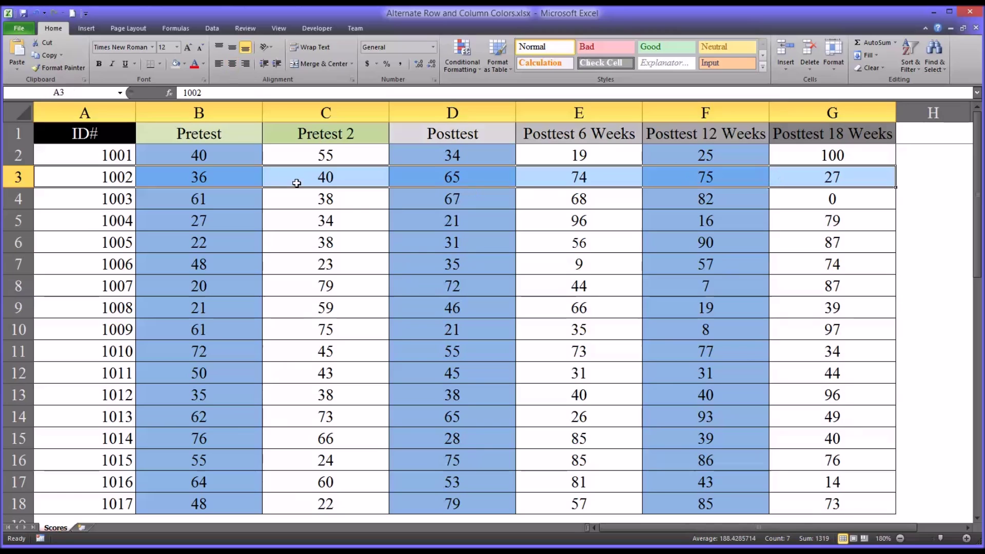
{"action": "left_click", "coordinate": [222, 178]}
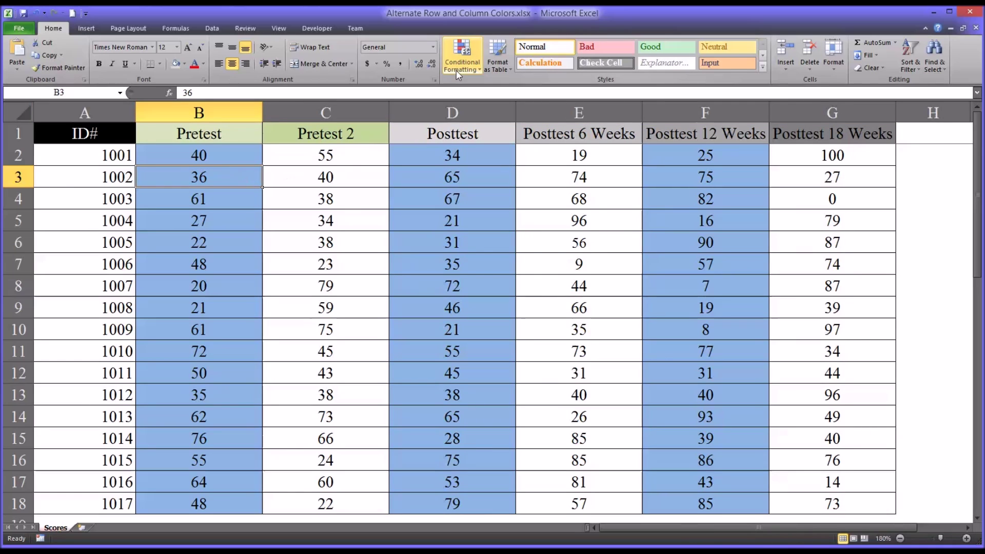
Give the EVEN(COLUMN()) rule a light green fill and a dash-dot outline border
{"action": "left_click", "coordinate": [461, 57]}
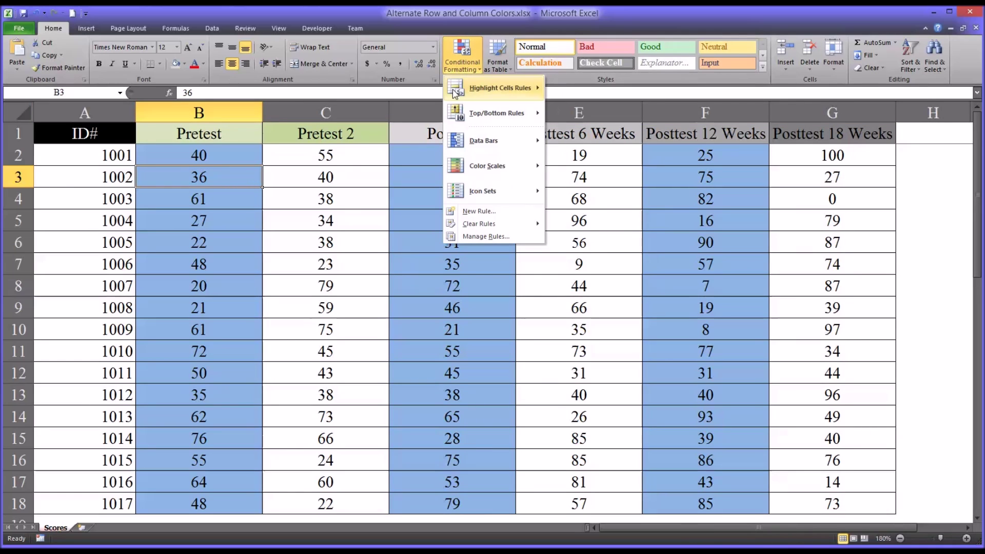
{"action": "left_click", "coordinate": [485, 236]}
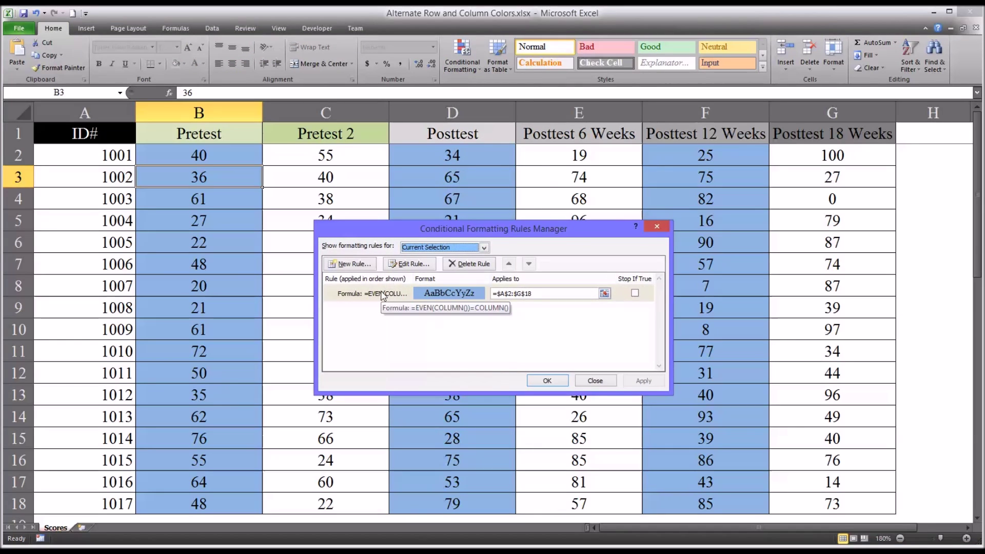
{"action": "left_click", "coordinate": [393, 293]}
{"action": "left_click", "coordinate": [411, 264]}
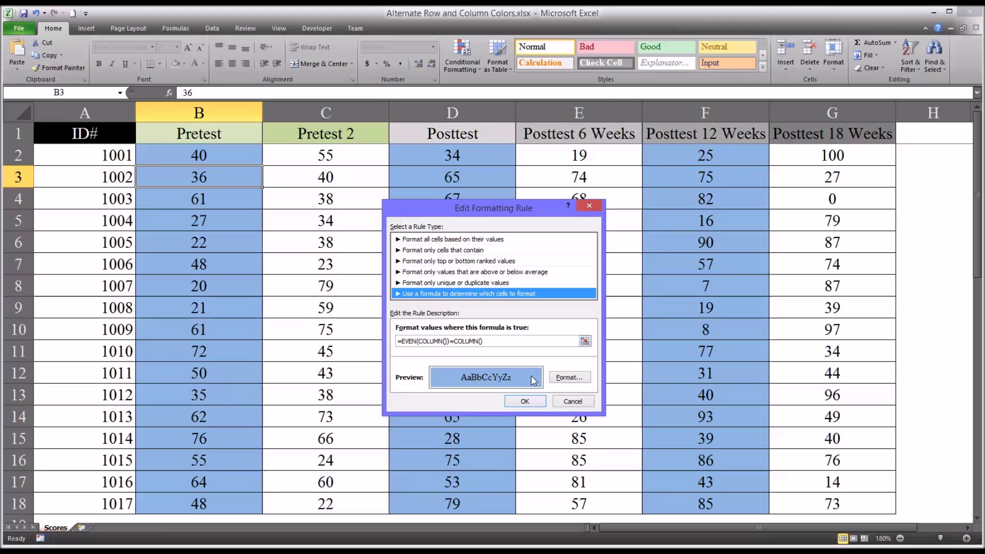
{"action": "left_click", "coordinate": [559, 380]}
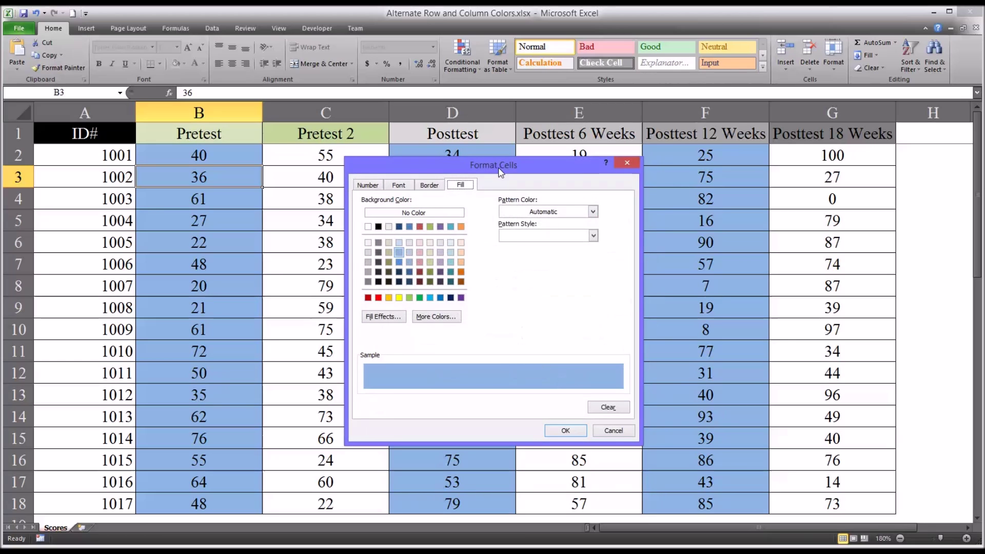
{"action": "left_click_drag", "start_coordinate": [503, 171], "coordinate": [536, 176]}
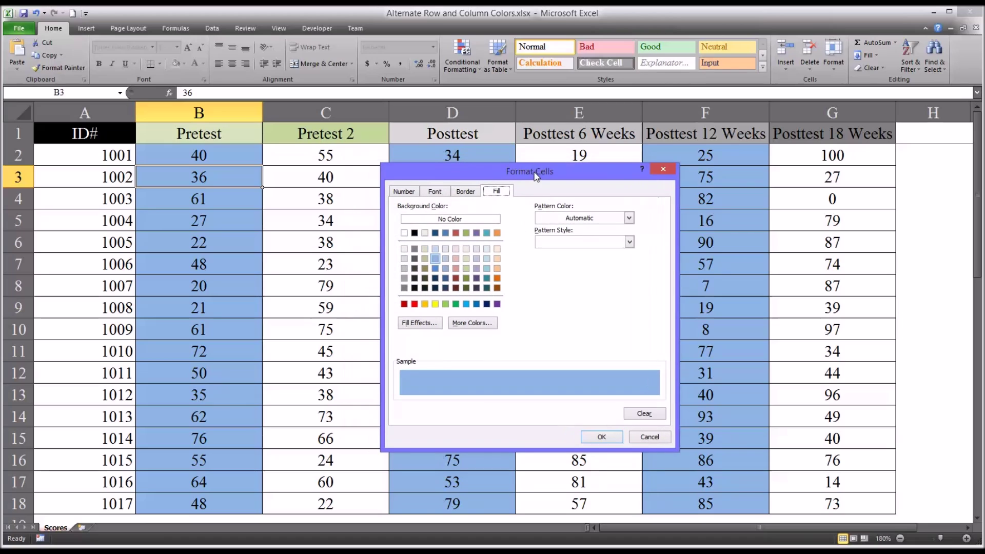
{"action": "left_click", "coordinate": [467, 259]}
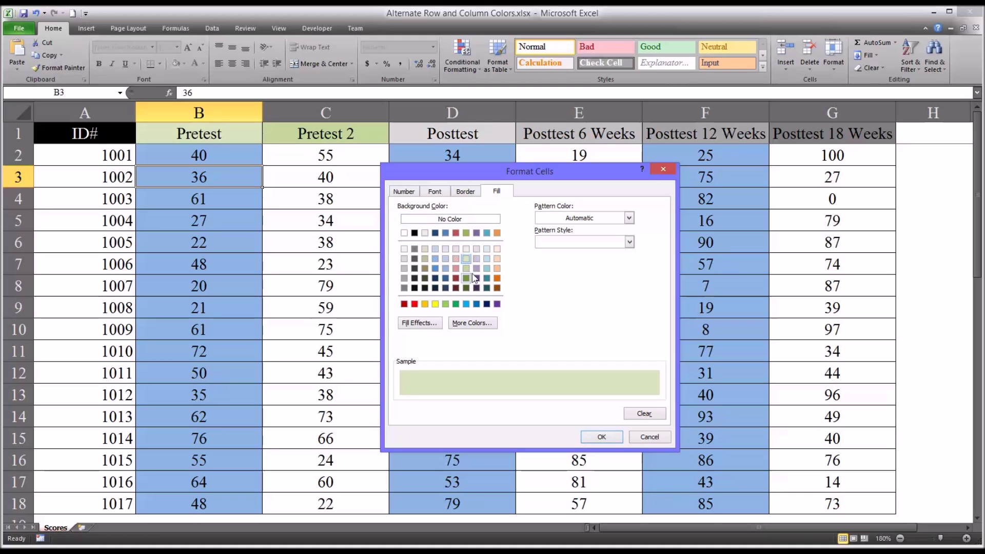
{"action": "left_click", "coordinate": [469, 193]}
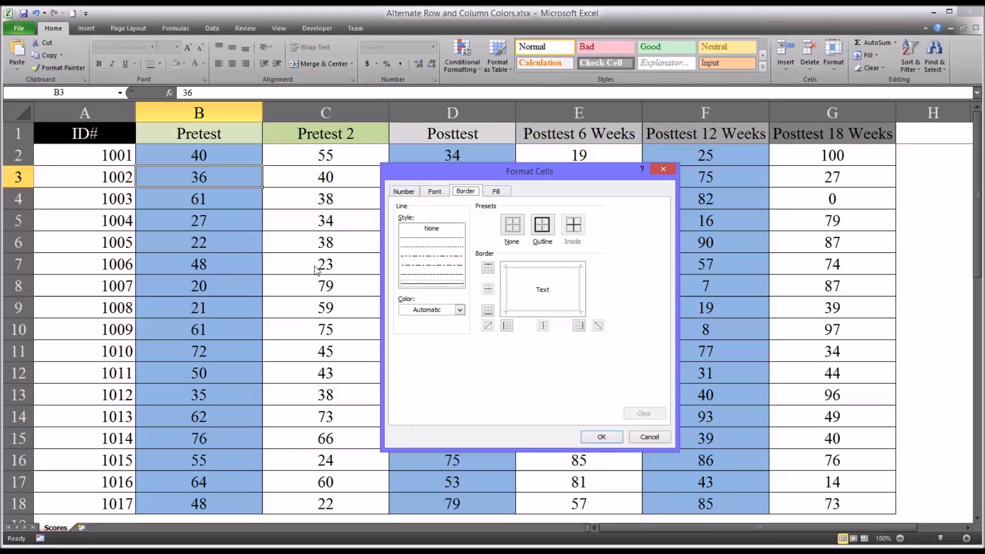
{"action": "left_click", "coordinate": [443, 266]}
{"action": "left_click", "coordinate": [542, 224]}
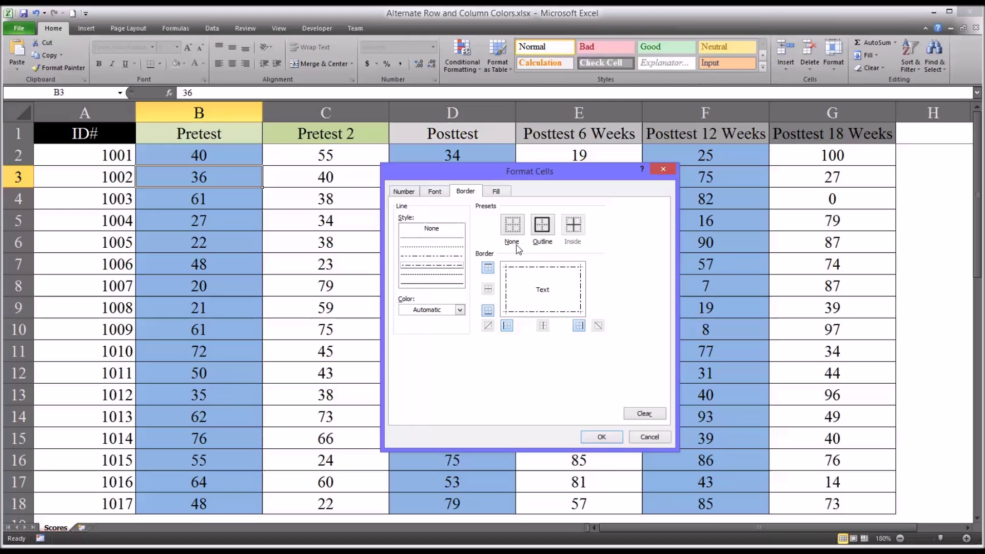
Make the rule's text bold, then confirm and apply the formatting to the score table
{"action": "left_click", "coordinate": [434, 191]}
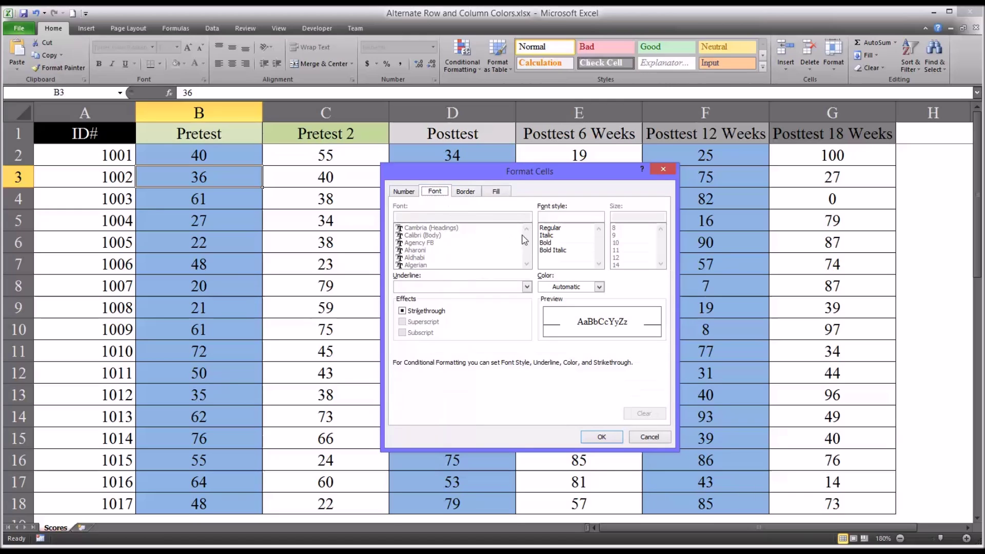
{"action": "left_click", "coordinate": [550, 243]}
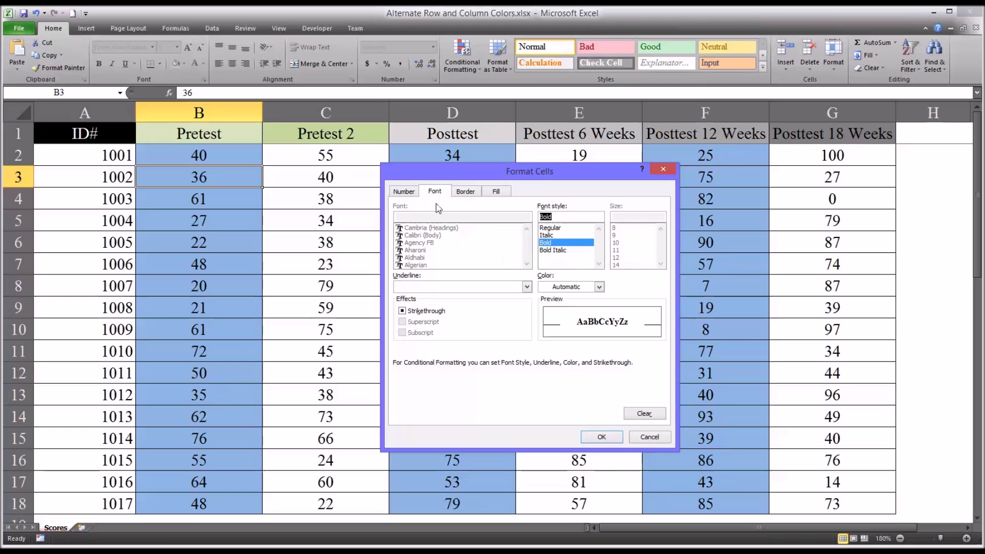
{"action": "left_click", "coordinate": [405, 192]}
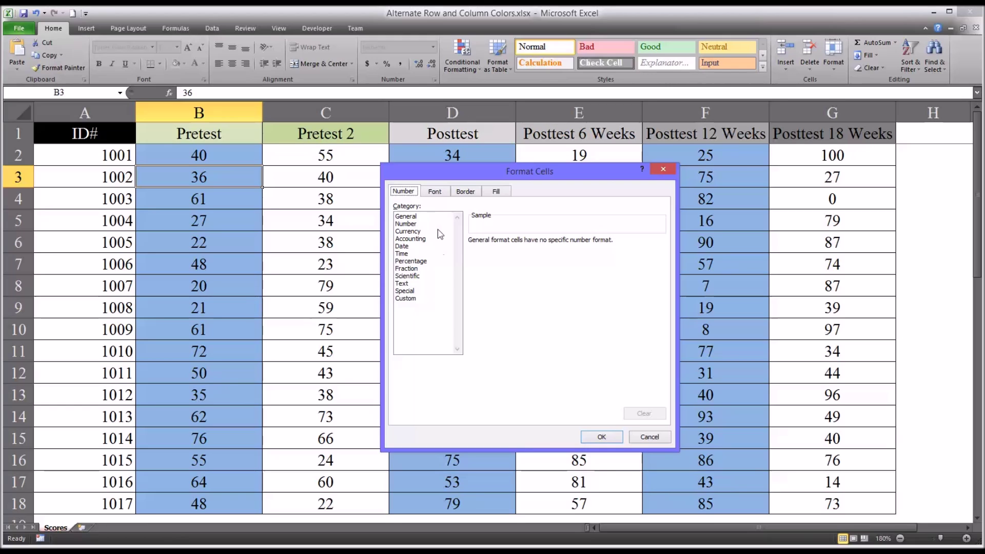
{"action": "left_click", "coordinate": [436, 193]}
{"action": "left_click", "coordinate": [495, 193]}
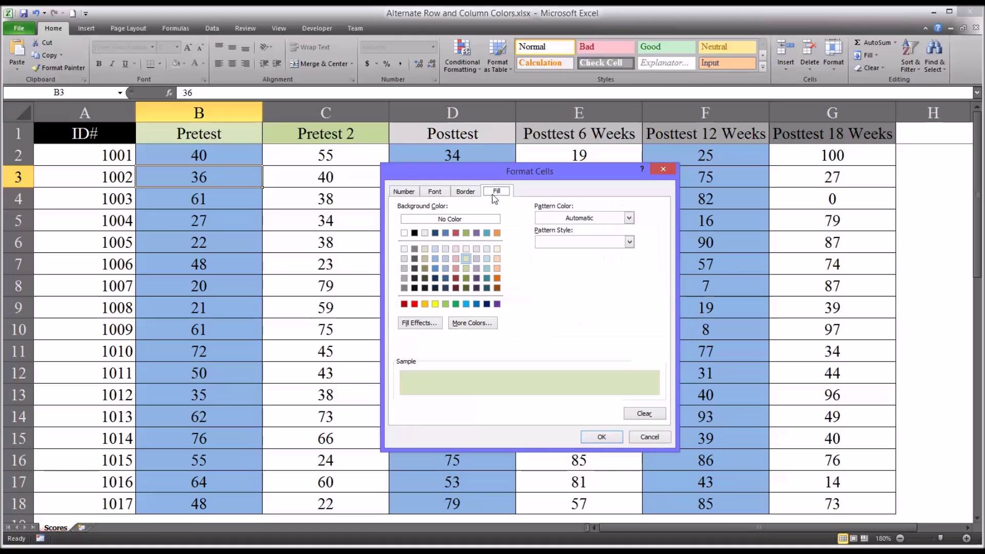
{"action": "left_click", "coordinate": [466, 193]}
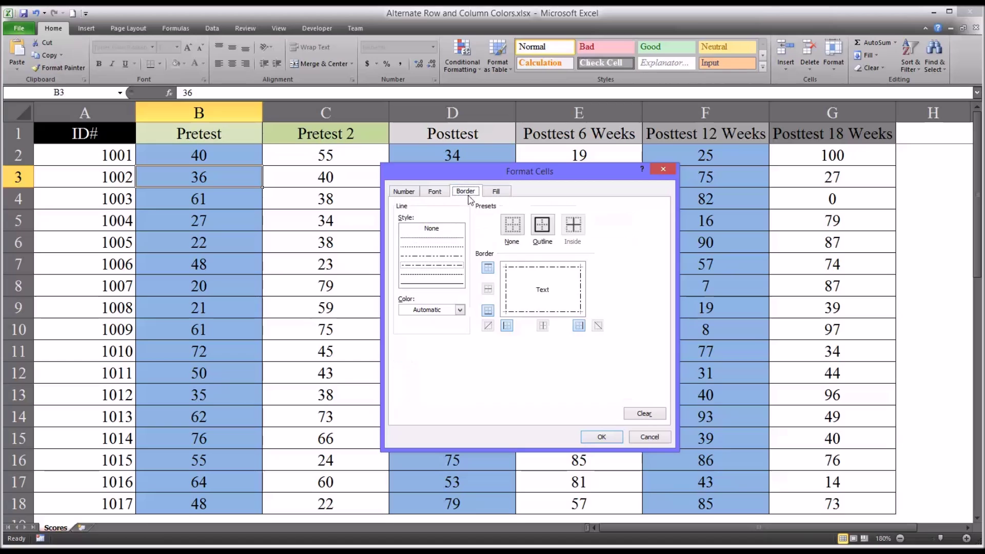
{"action": "left_click", "coordinate": [435, 192]}
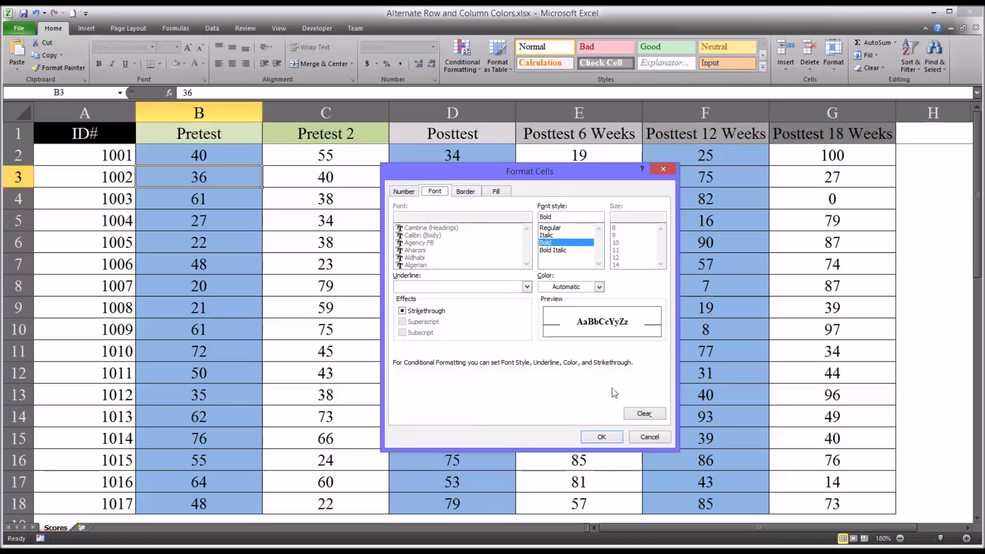
{"action": "left_click", "coordinate": [601, 438]}
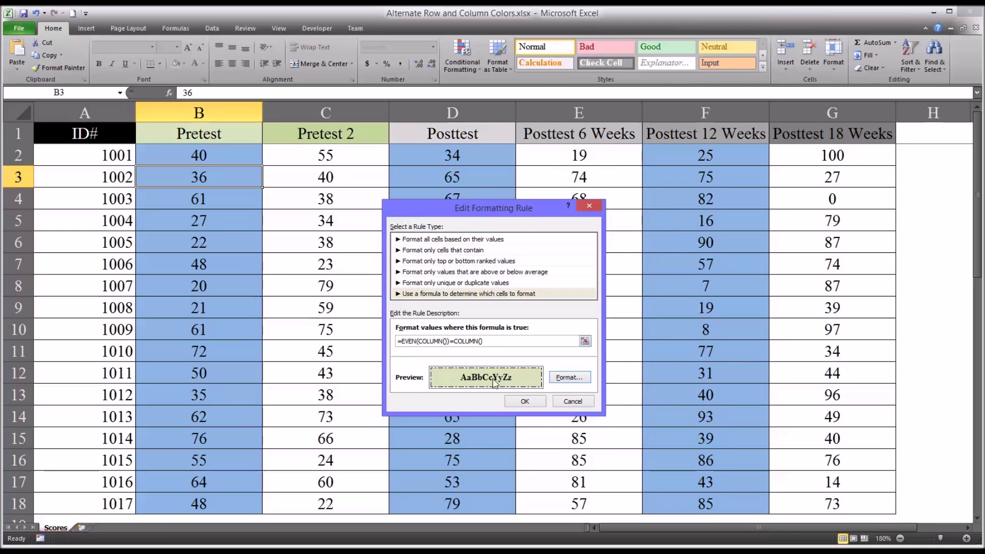
{"action": "left_click", "coordinate": [525, 402]}
{"action": "left_click", "coordinate": [635, 381]}
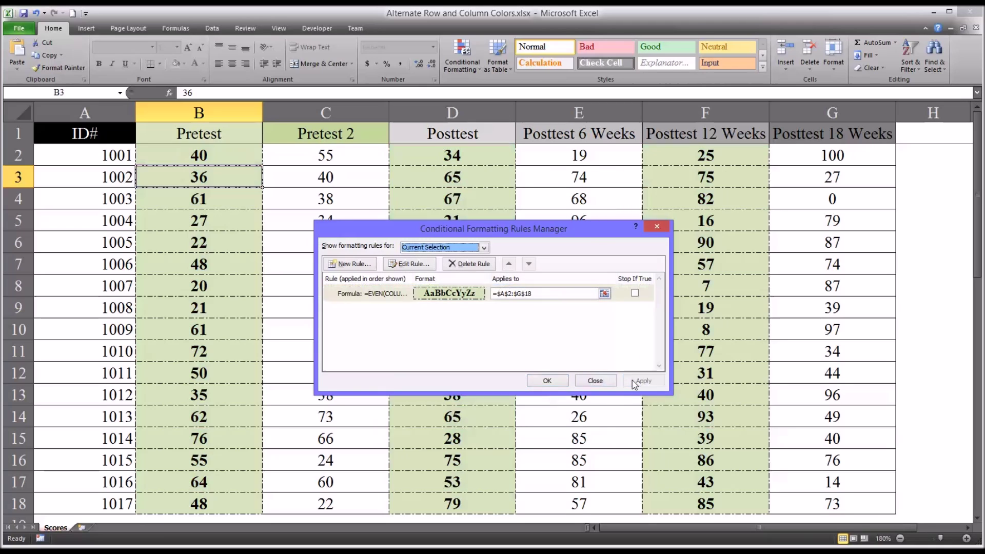
{"action": "left_click", "coordinate": [546, 382]}
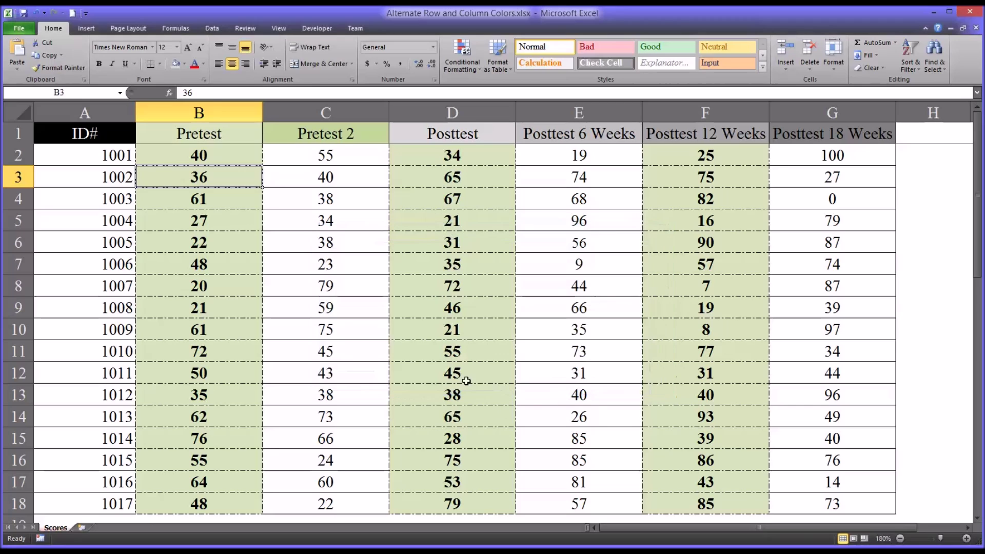
{"action": "left_click", "coordinate": [404, 349]}
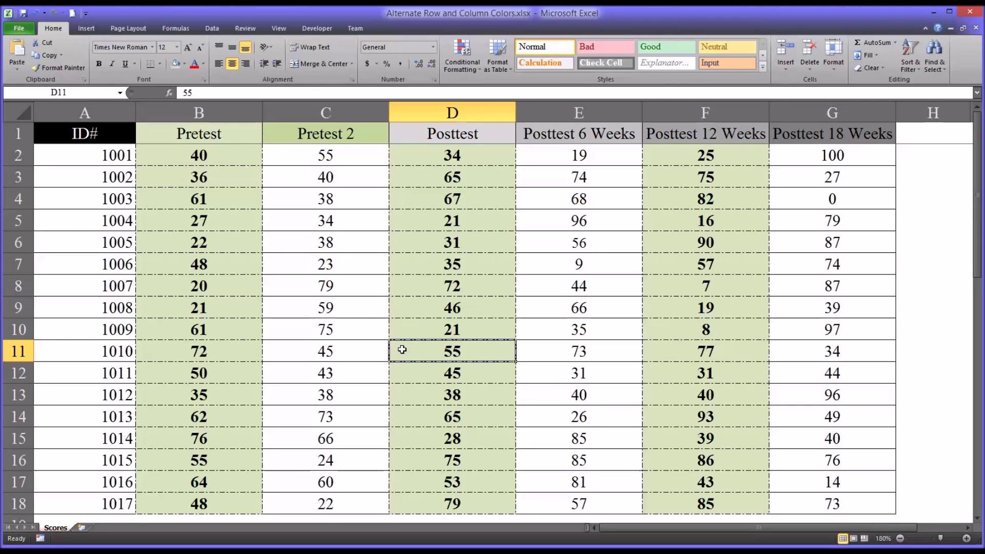
{"action": "left_click", "coordinate": [231, 162]}
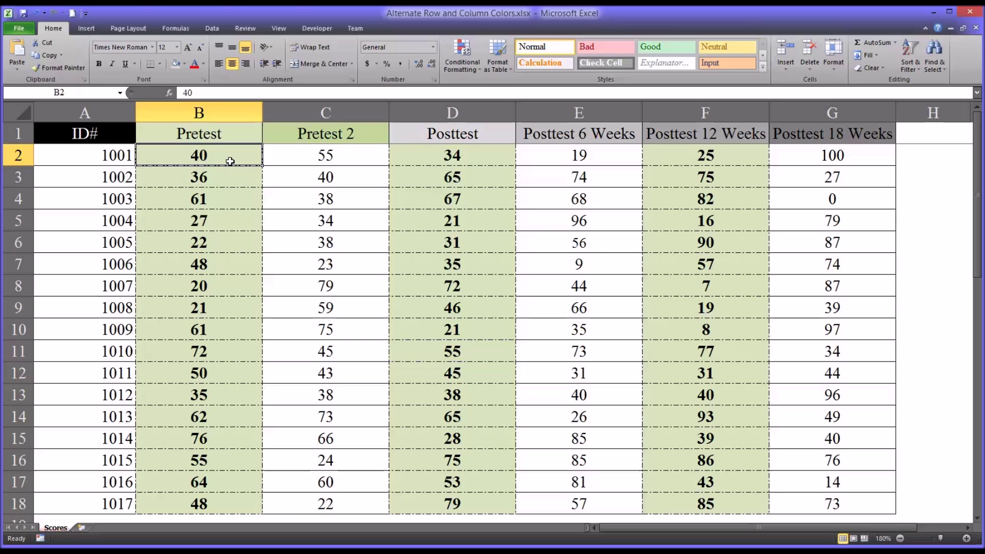
{"action": "left_click", "coordinate": [224, 137]}
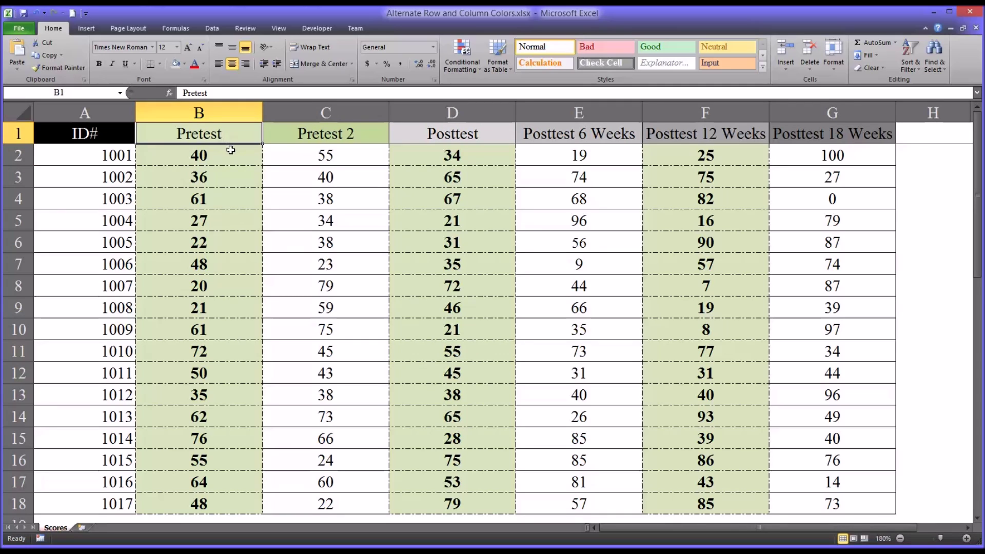
{"action": "left_click", "coordinate": [229, 159]}
{"action": "left_click", "coordinate": [227, 197]}
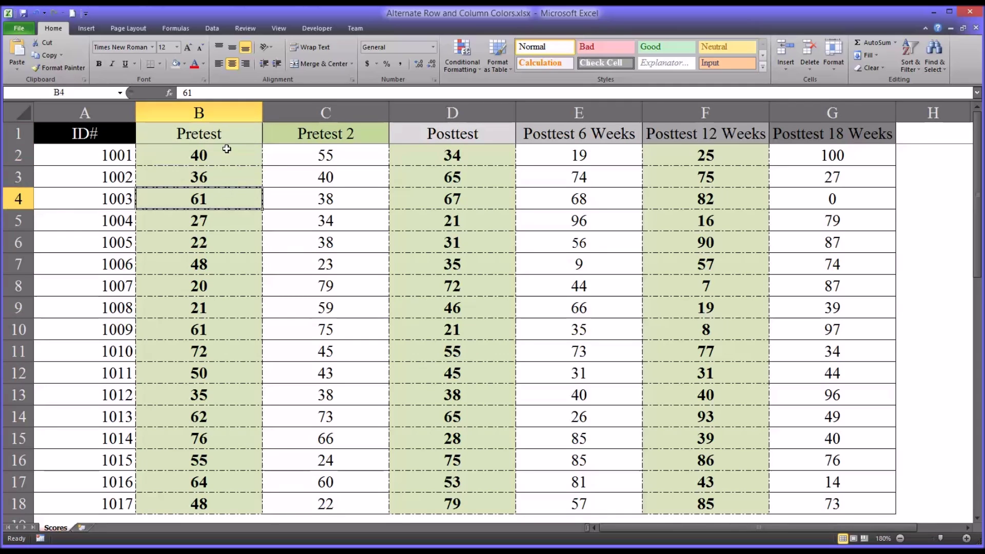
{"action": "left_click", "coordinate": [227, 140]}
{"action": "left_click", "coordinate": [229, 155]}
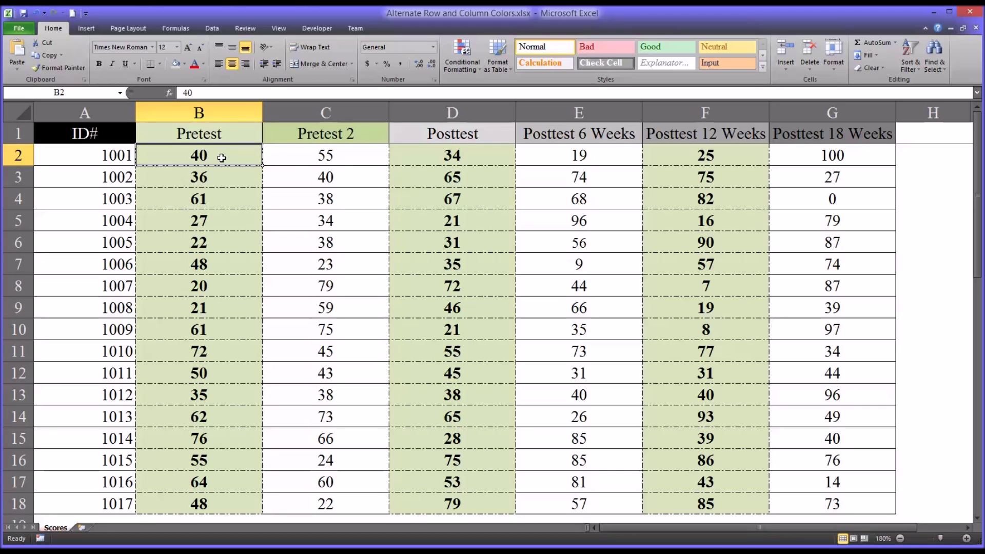
{"action": "left_click_drag", "start_coordinate": [223, 169], "coordinate": [209, 497]}
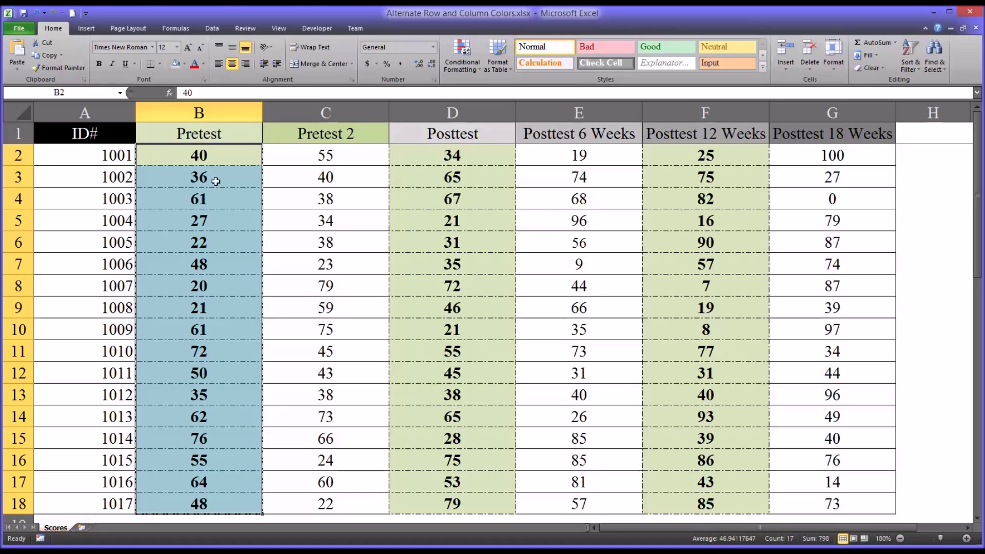
{"action": "left_click", "coordinate": [218, 157]}
{"action": "left_click", "coordinate": [234, 181]}
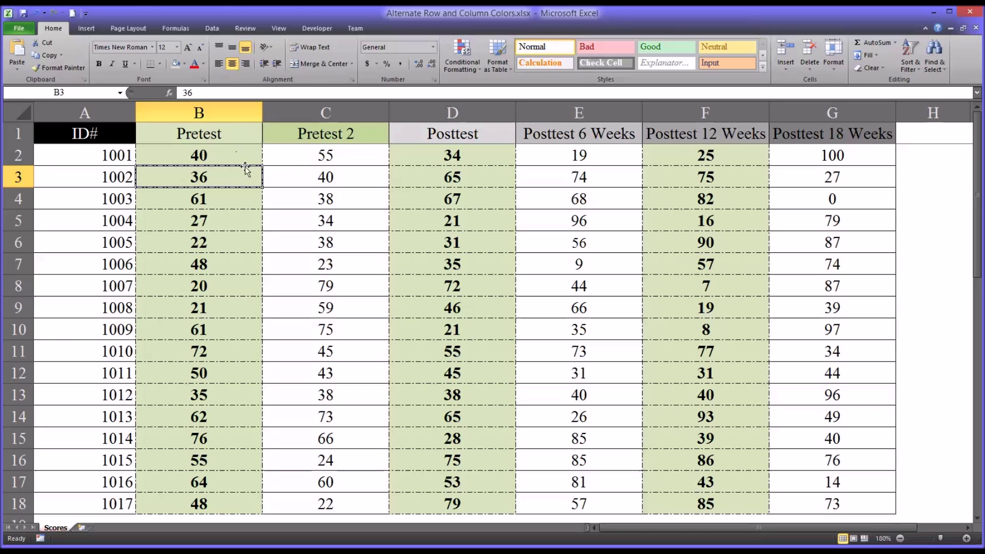
{"action": "left_click_drag", "start_coordinate": [229, 160], "coordinate": [395, 341]}
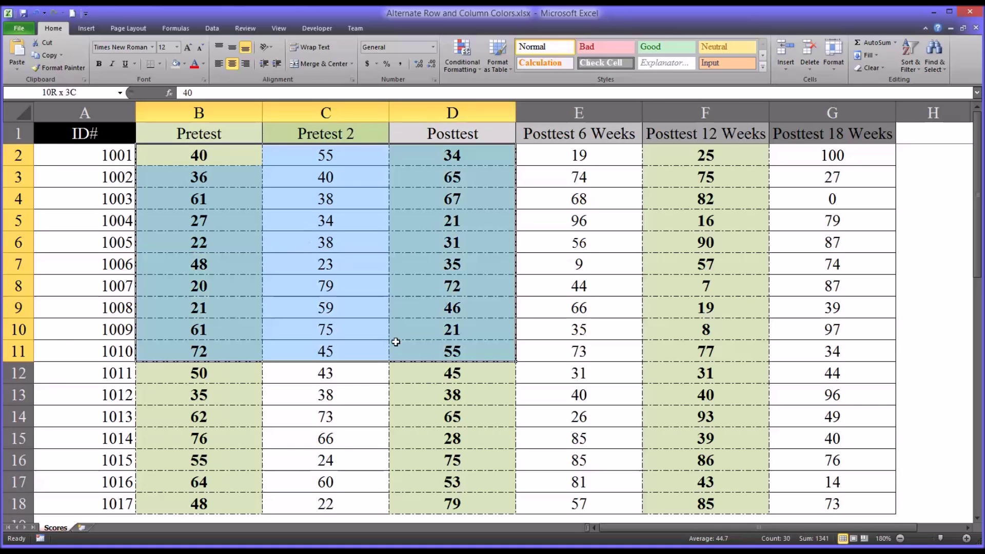
{"action": "left_click", "coordinate": [174, 155]}
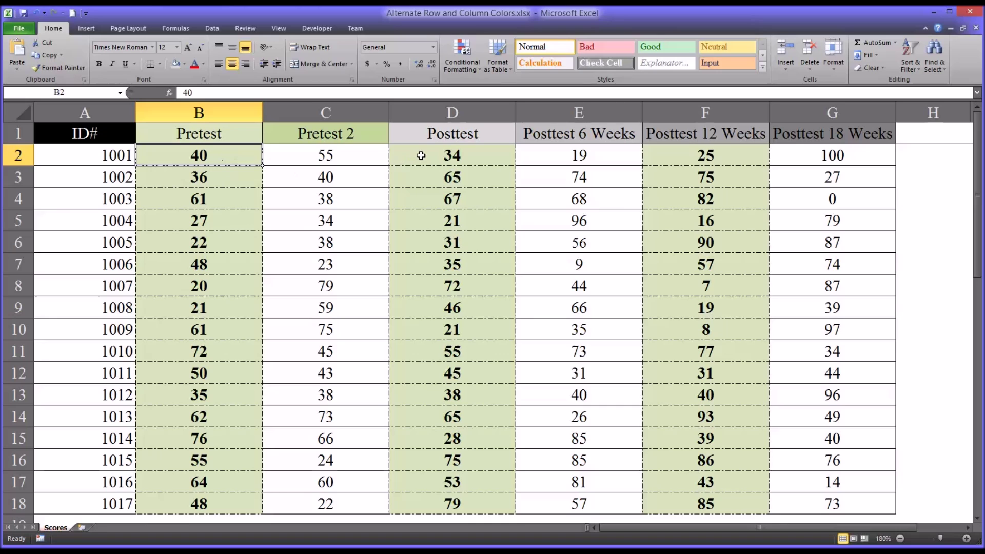
{"action": "left_click", "coordinate": [462, 70]}
Change the EVEN(COLUMN()) rule's border to a solid outline
{"action": "left_click", "coordinate": [477, 236]}
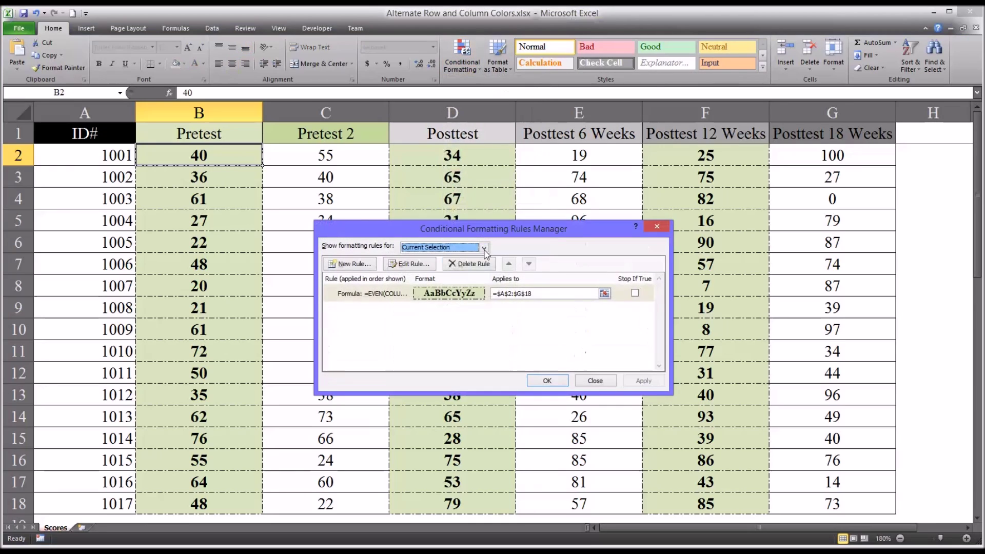
{"action": "left_click", "coordinate": [393, 300]}
{"action": "left_click", "coordinate": [411, 264]}
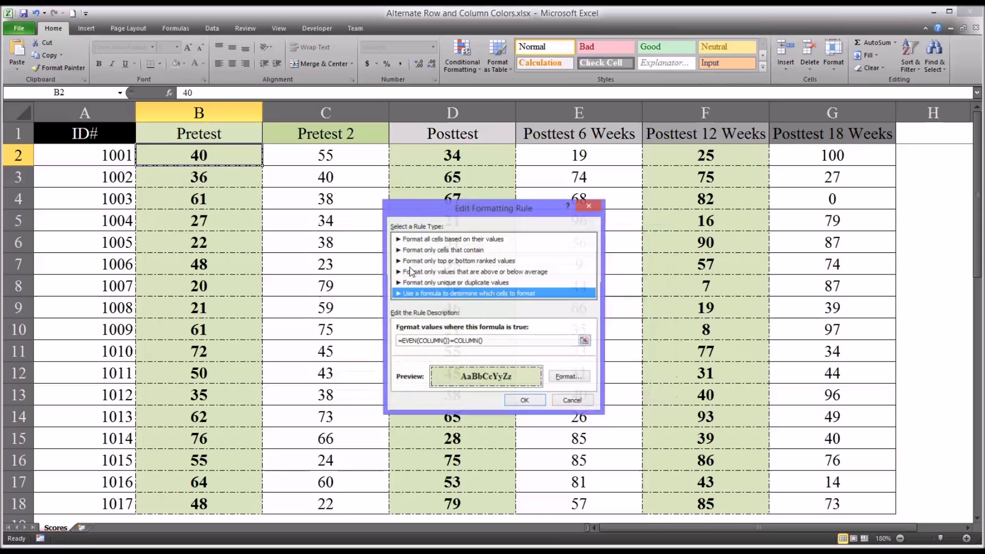
{"action": "left_click", "coordinate": [569, 378]}
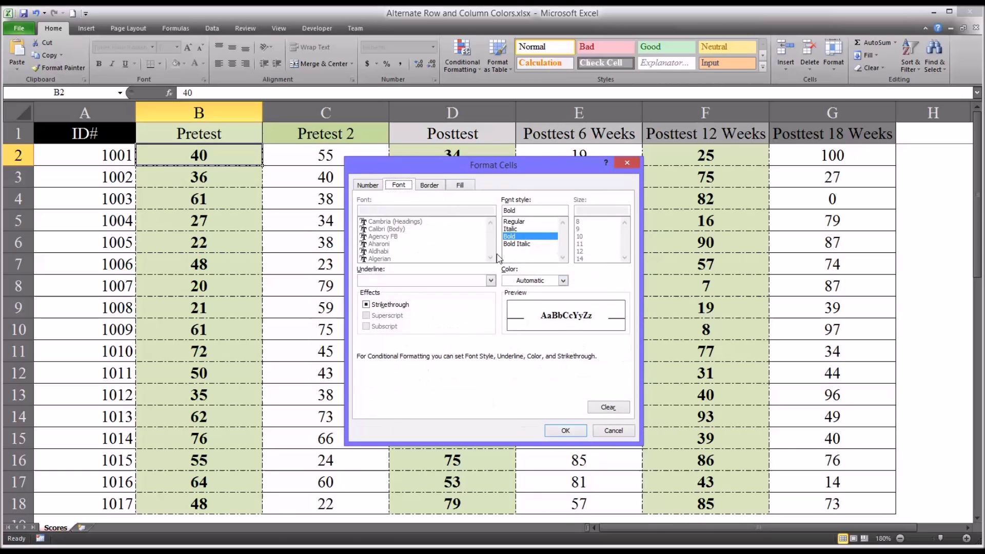
{"action": "left_click", "coordinate": [431, 186]}
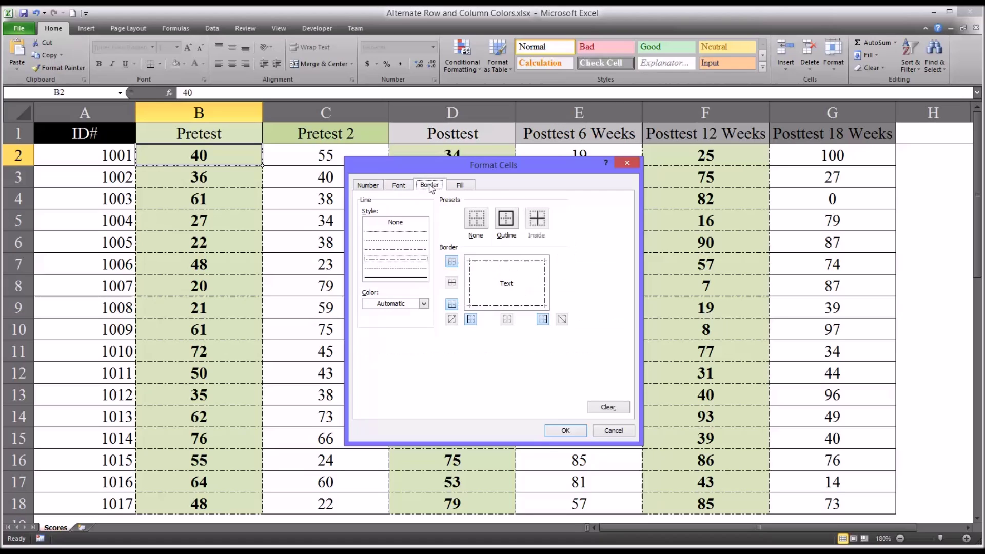
{"action": "left_click", "coordinate": [414, 278]}
{"action": "left_click", "coordinate": [501, 221]}
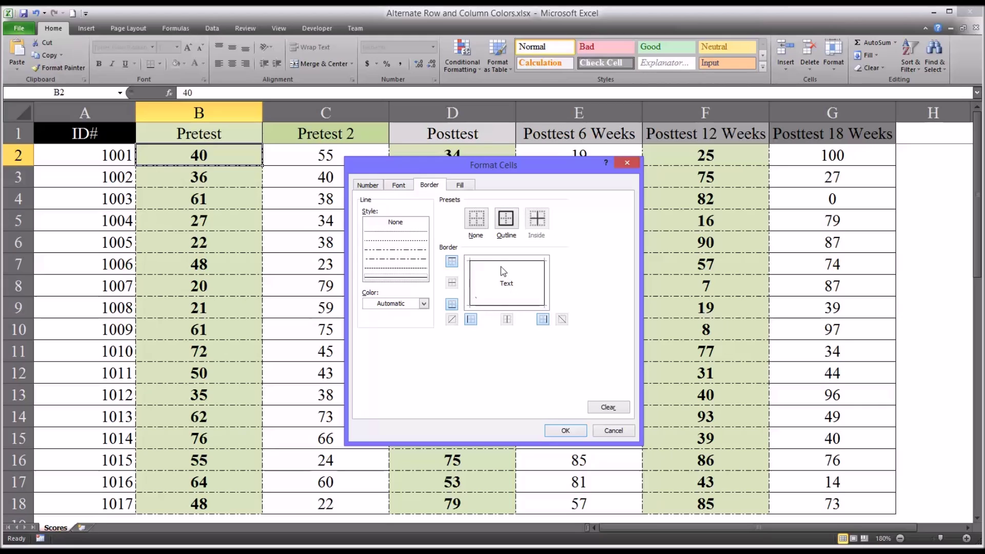
Set the rule's fill to No Color, then confirm and apply the edited rule
{"action": "left_click", "coordinate": [458, 186]}
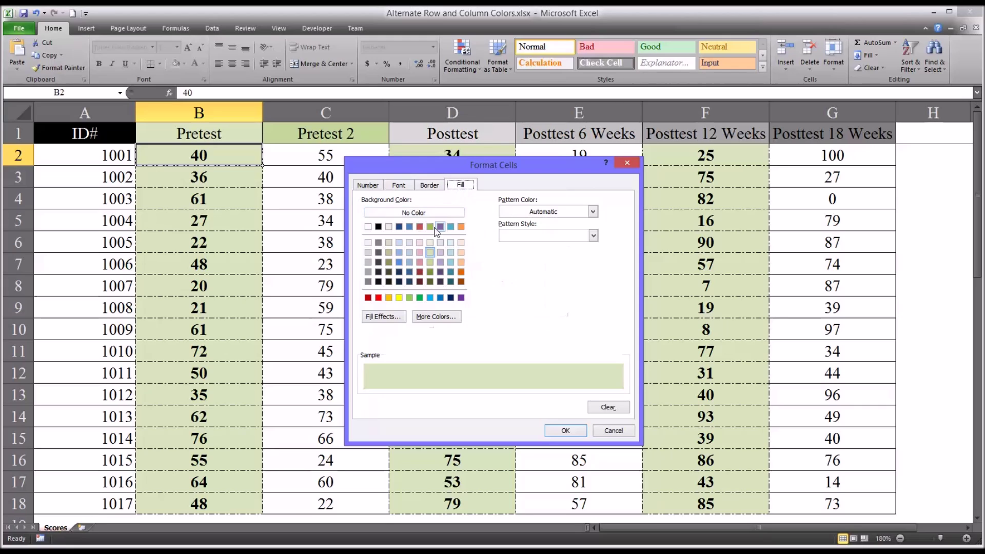
{"action": "left_click", "coordinate": [391, 218]}
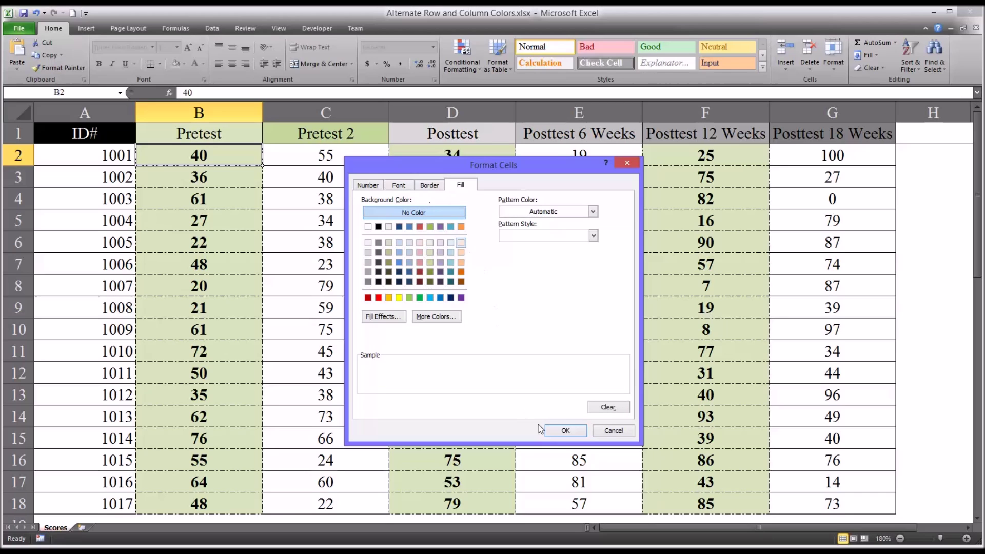
{"action": "left_click", "coordinate": [564, 429]}
{"action": "left_click", "coordinate": [525, 402]}
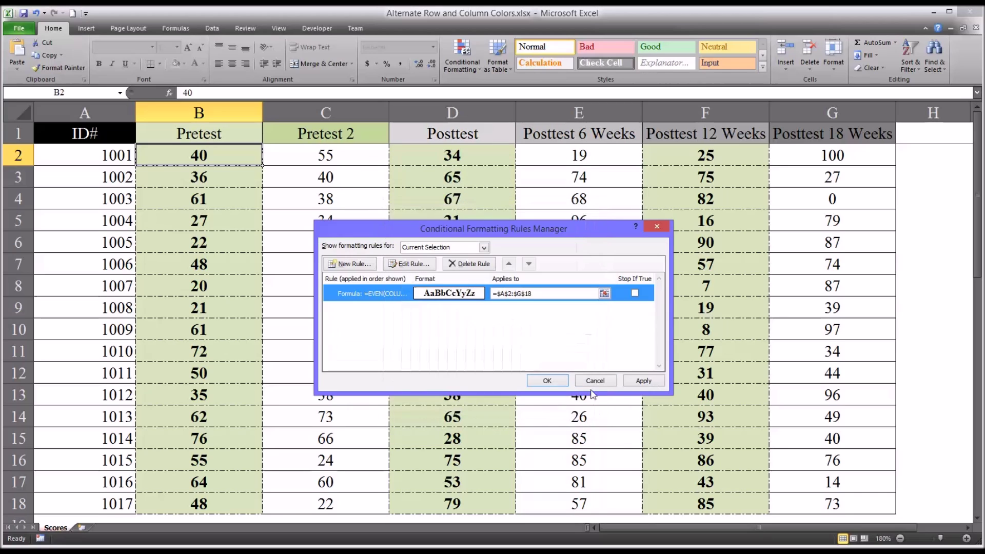
{"action": "left_click", "coordinate": [631, 384]}
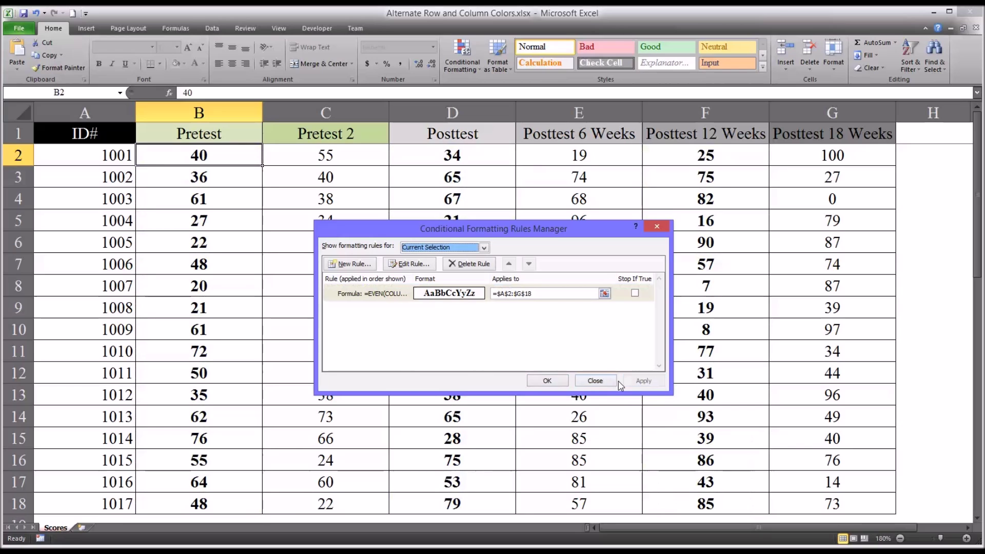
{"action": "left_click", "coordinate": [547, 381]}
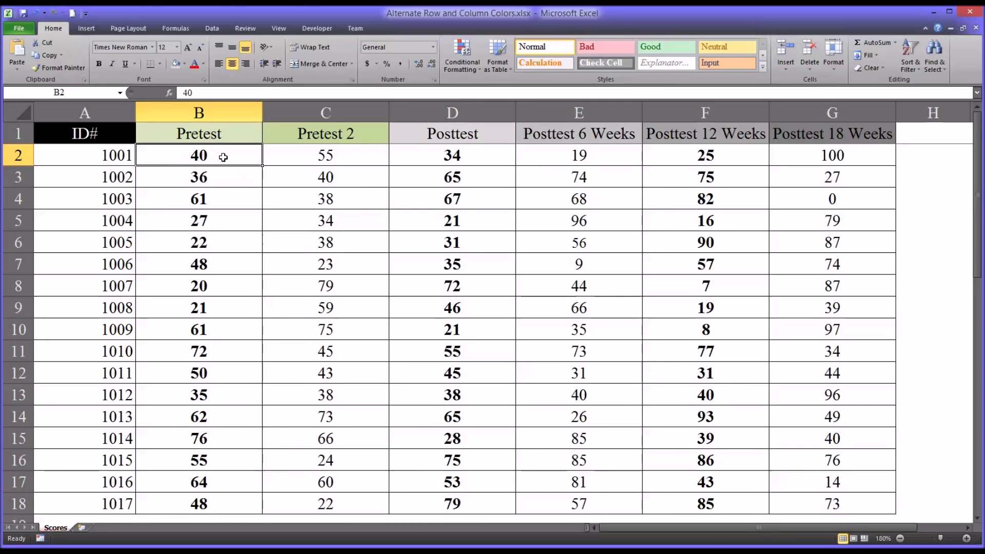
Select the Pretest, Posttest and Posttest 12 Weeks columns, then the whole table A2:G18
{"action": "left_click_drag", "start_coordinate": [223, 157], "coordinate": [239, 509]}
{"action": "left_click_drag", "start_coordinate": [414, 159], "coordinate": [409, 496]}
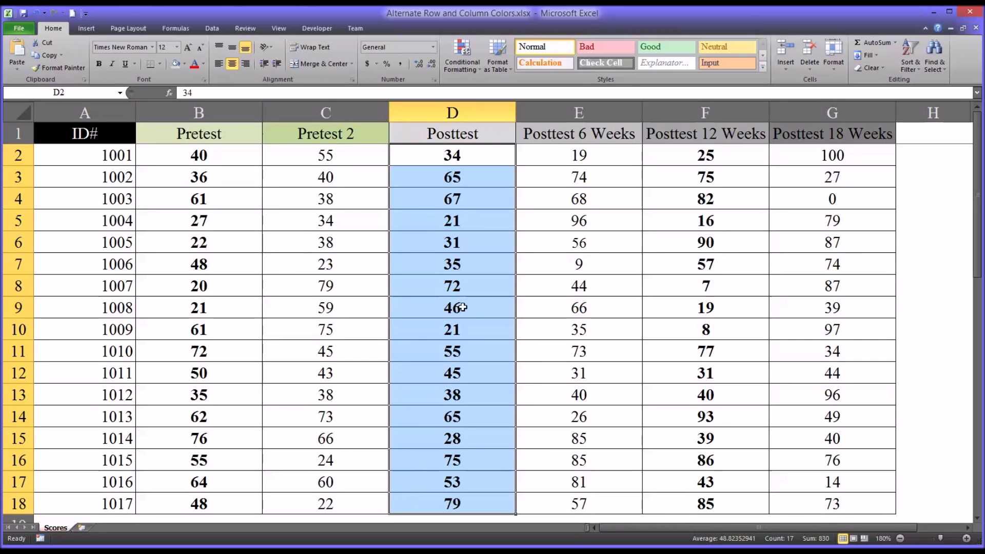
{"action": "left_click_drag", "start_coordinate": [652, 157], "coordinate": [671, 491]}
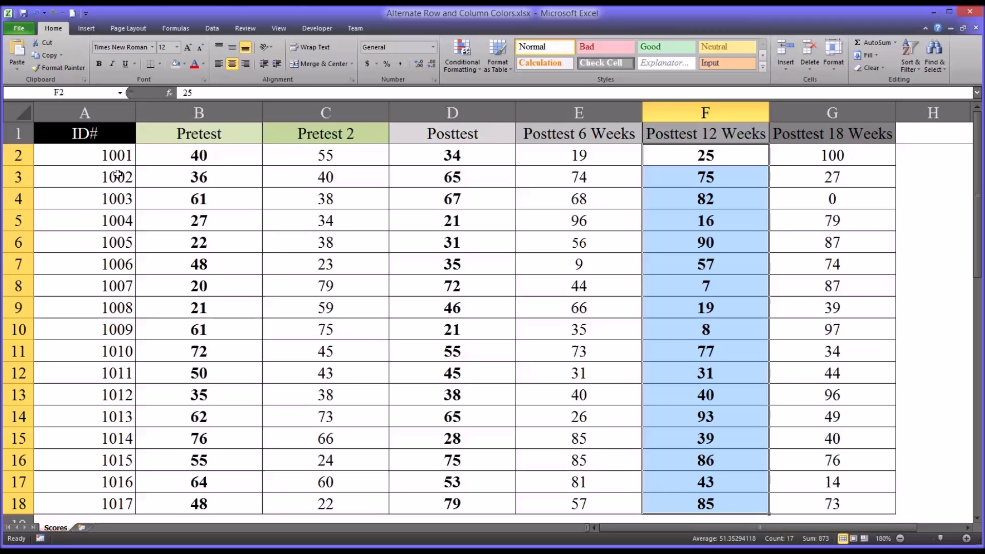
{"action": "left_click_drag", "start_coordinate": [114, 160], "coordinate": [776, 505]}
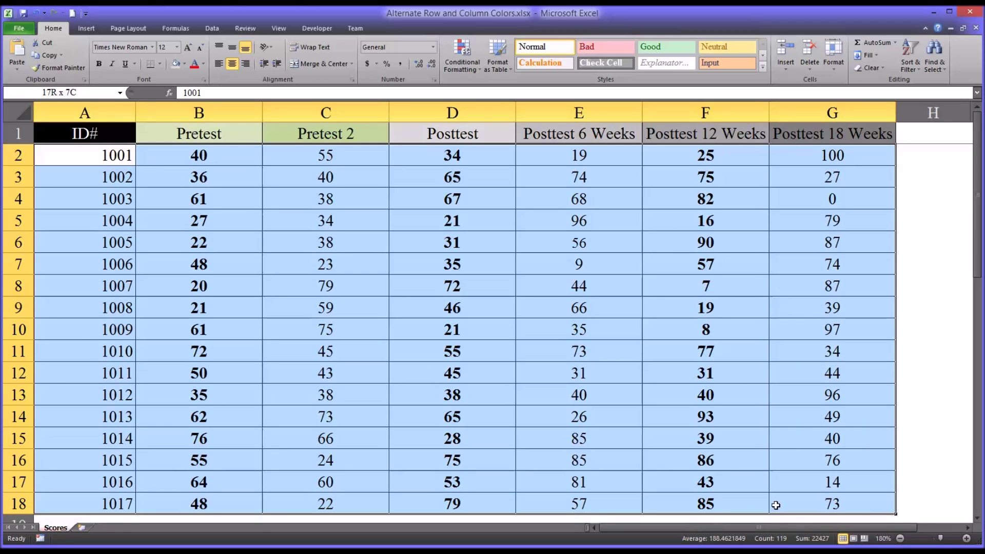
Create a formula rule =ODD(ROW())=ROW() with a light grey fill to band odd rows 3-17
{"action": "left_click", "coordinate": [461, 57]}
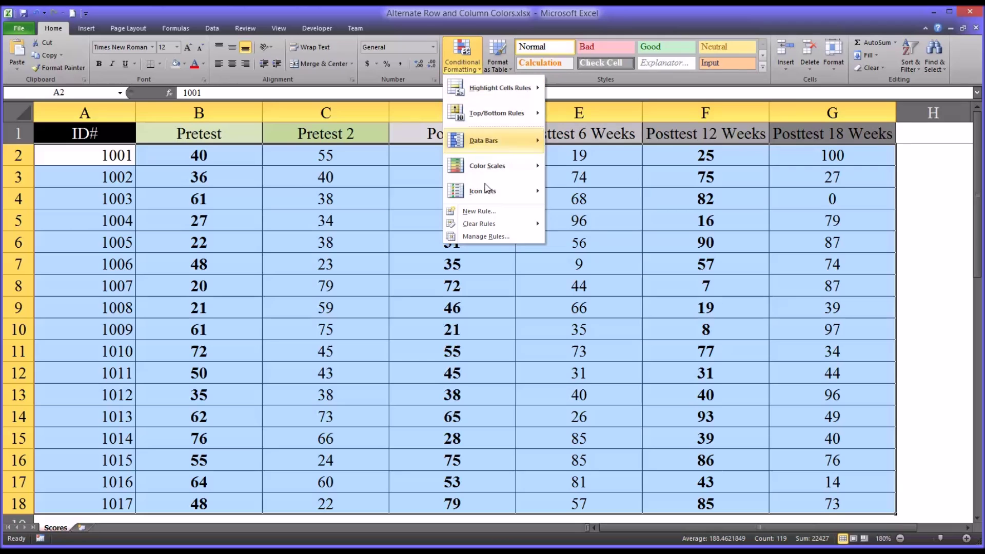
{"action": "left_click", "coordinate": [478, 211]}
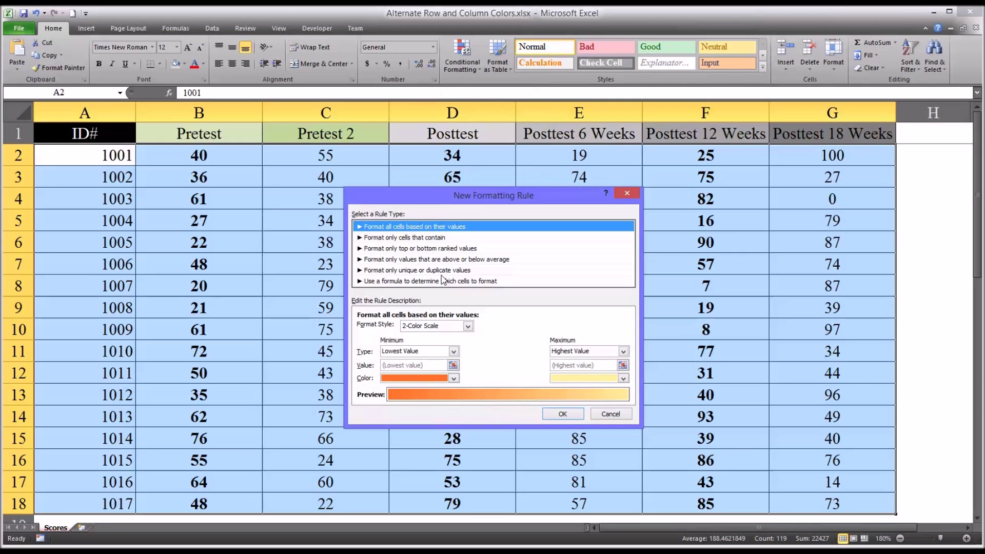
{"action": "left_click", "coordinate": [442, 280]}
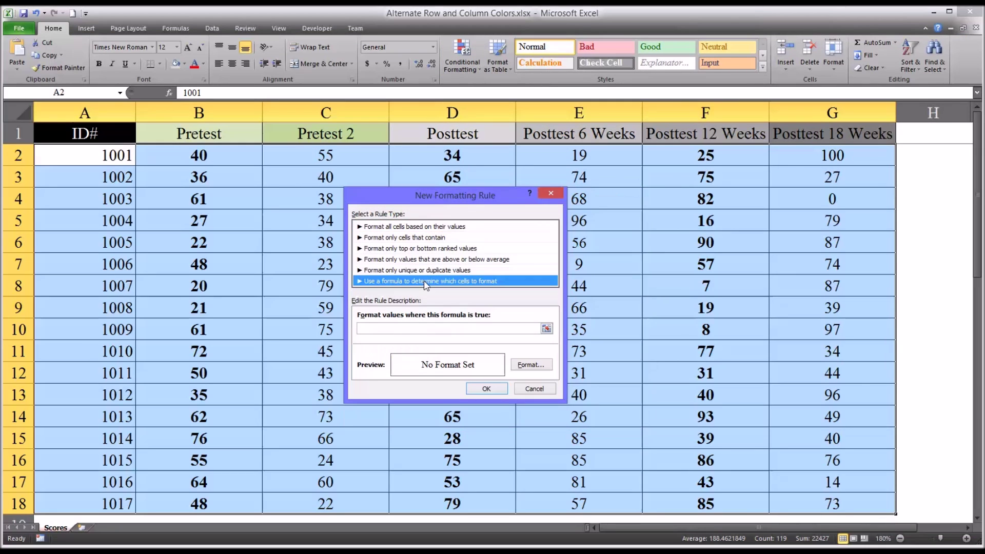
{"action": "left_click", "coordinate": [388, 329]}
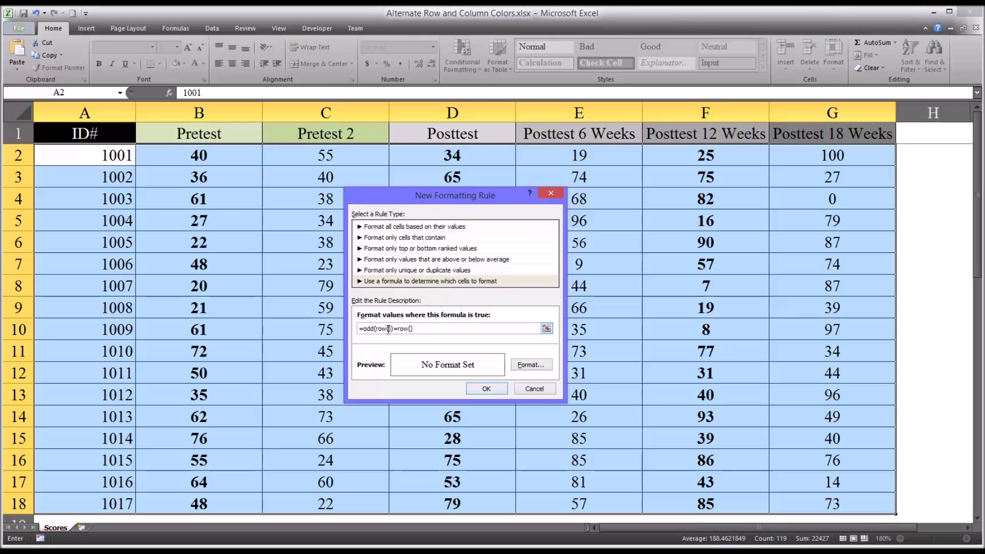
{"action": "left_click", "coordinate": [520, 365]}
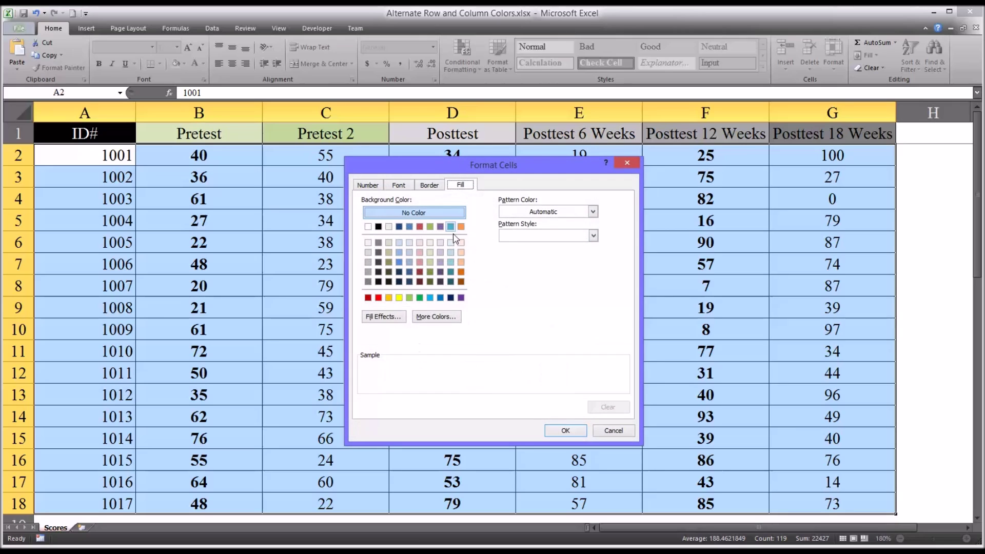
{"action": "left_click", "coordinate": [368, 262]}
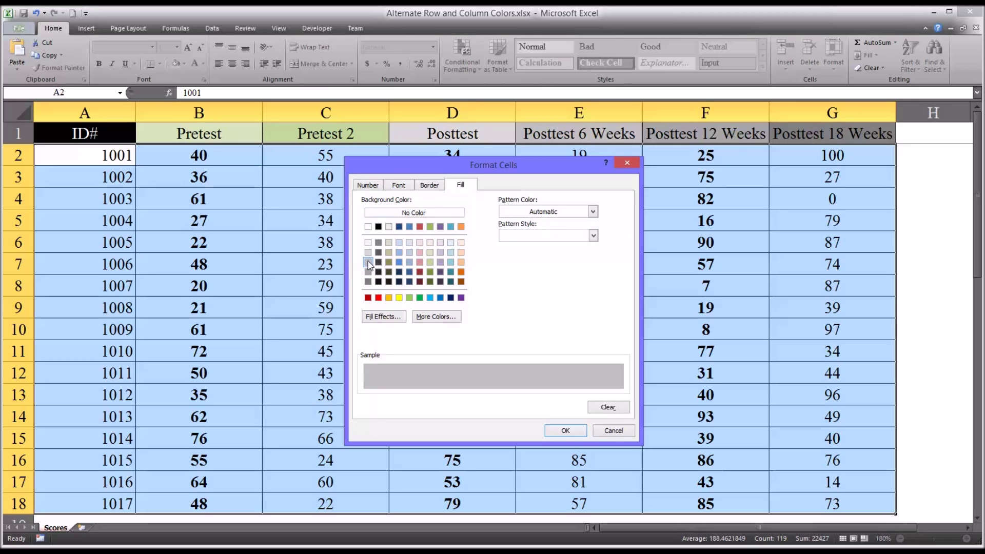
{"action": "left_click", "coordinate": [565, 431]}
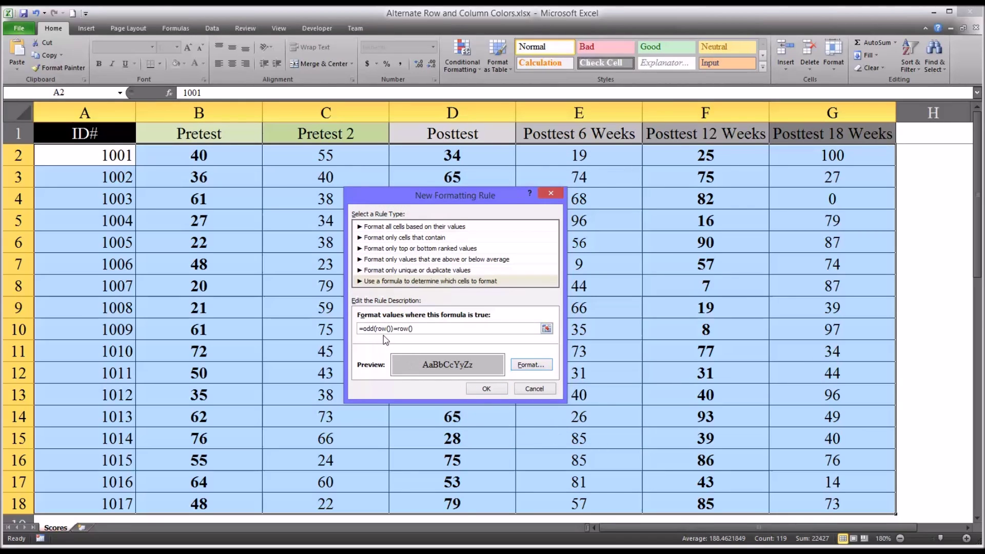
{"action": "left_click", "coordinate": [479, 389]}
{"action": "left_click", "coordinate": [501, 379]}
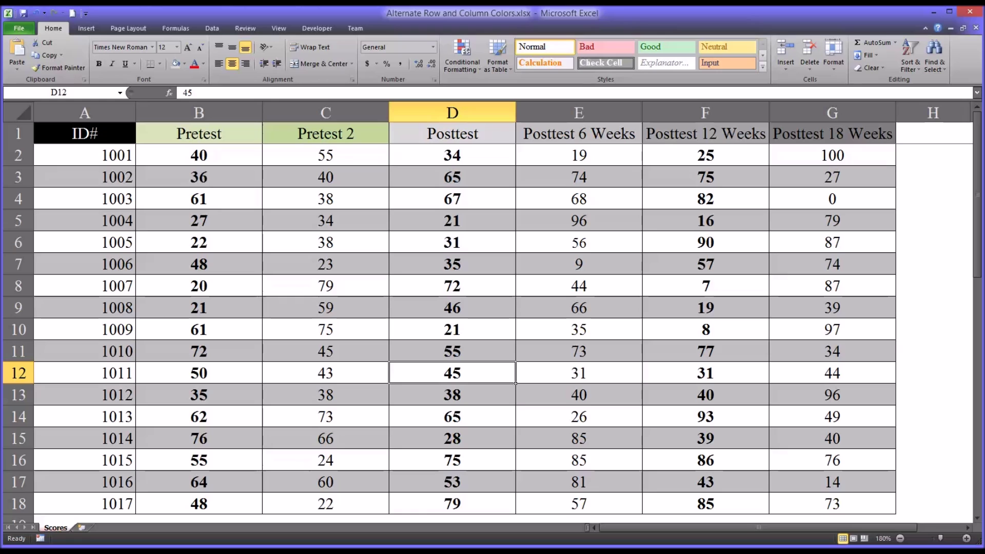
In the Rules Manager, edit the EVEN(COLUMN())=COLUMN() rule's format to Regular font style in red
{"action": "left_click", "coordinate": [462, 70]}
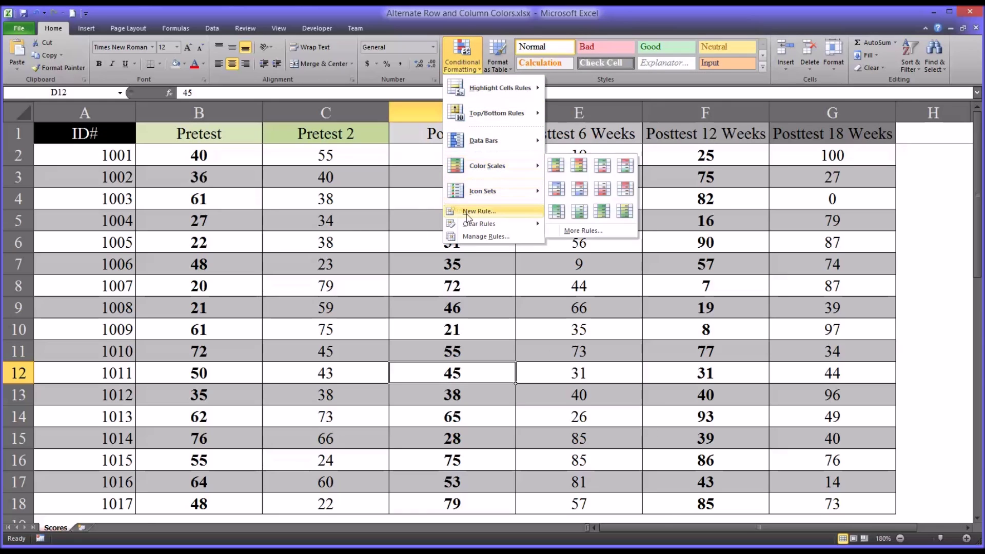
{"action": "left_click", "coordinate": [484, 237]}
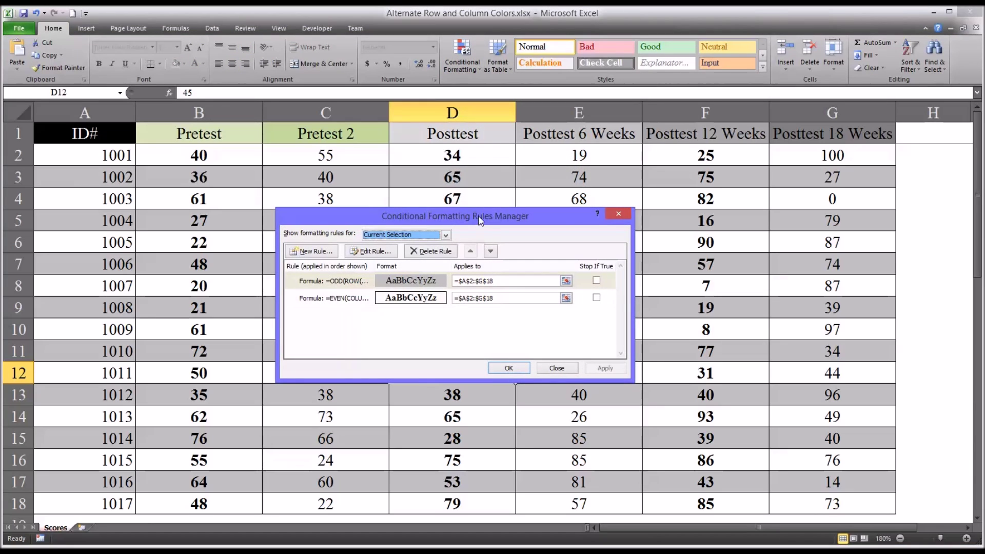
{"action": "left_click_drag", "start_coordinate": [478, 216], "coordinate": [552, 221]}
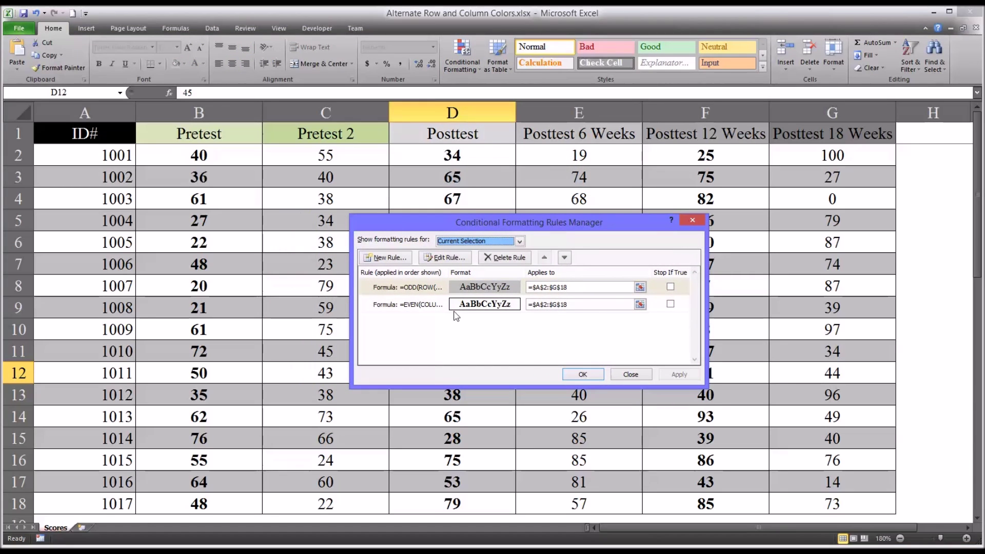
{"action": "left_click", "coordinate": [416, 305]}
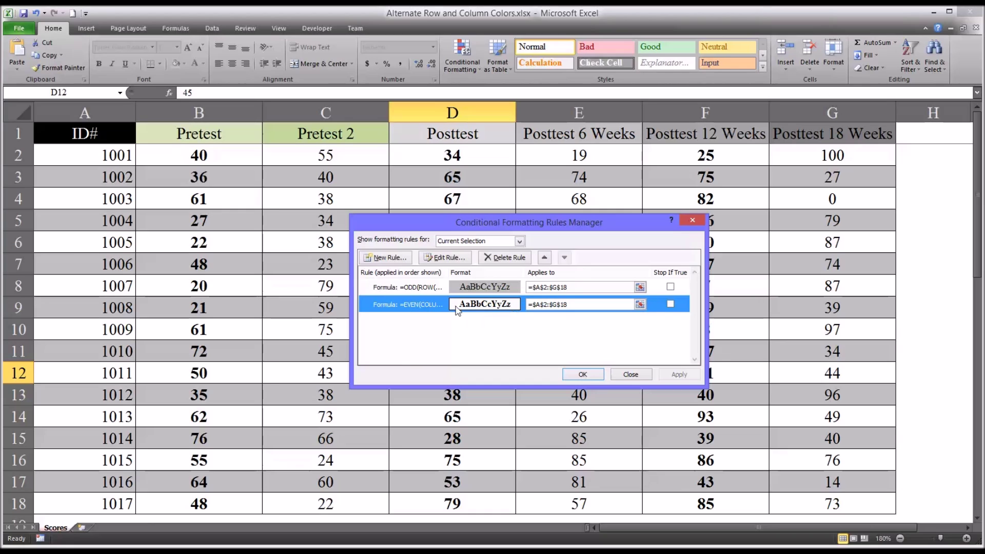
{"action": "left_click", "coordinate": [453, 259]}
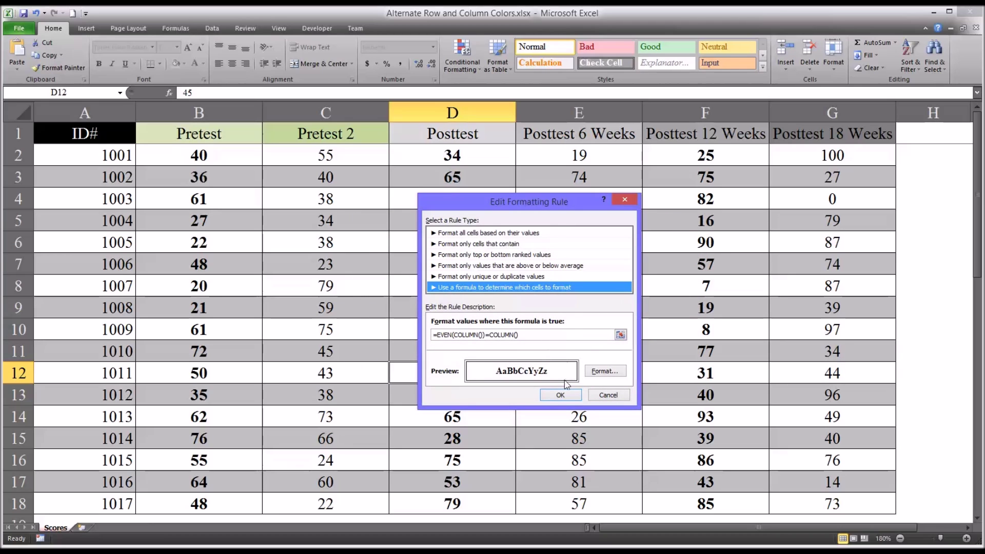
{"action": "left_click", "coordinate": [605, 372]}
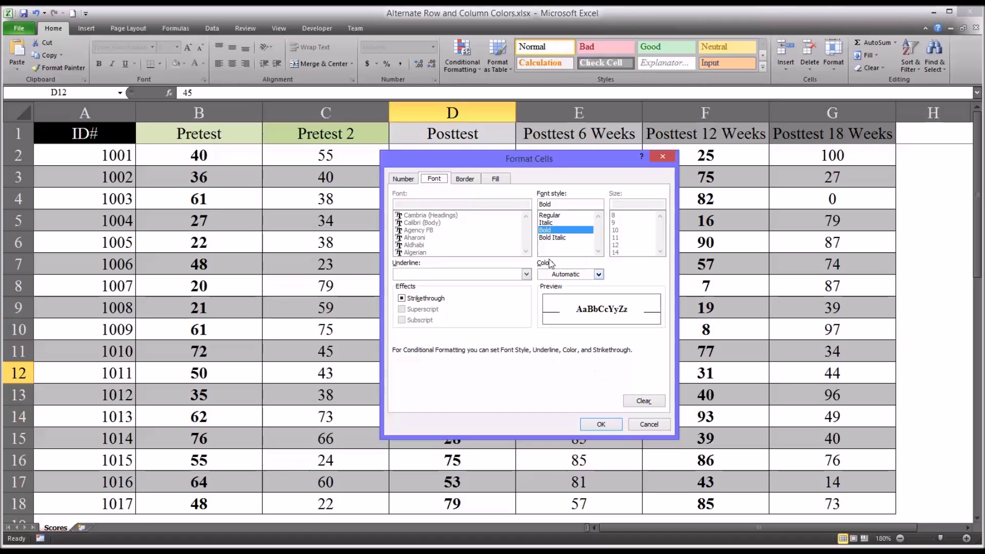
{"action": "left_click", "coordinate": [559, 217]}
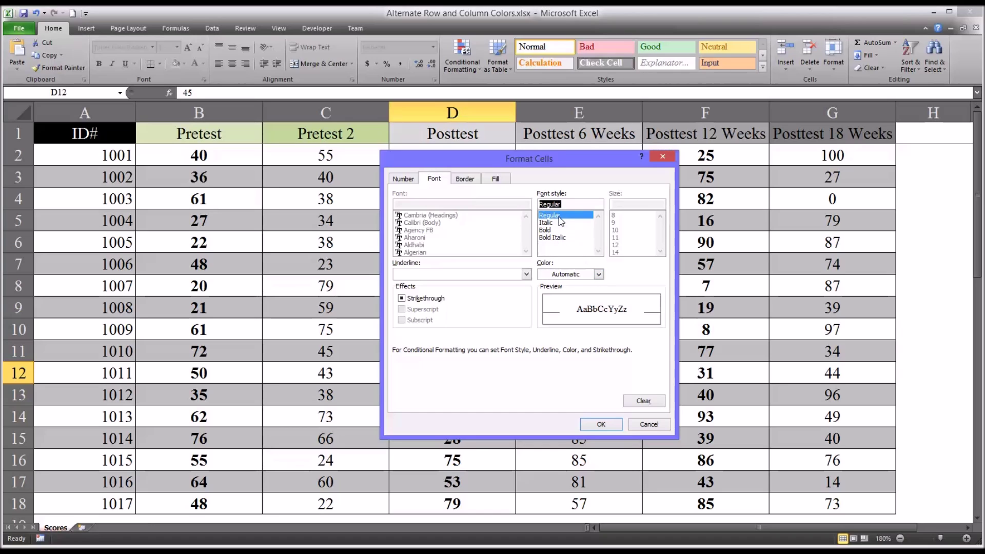
{"action": "left_click", "coordinate": [598, 275]}
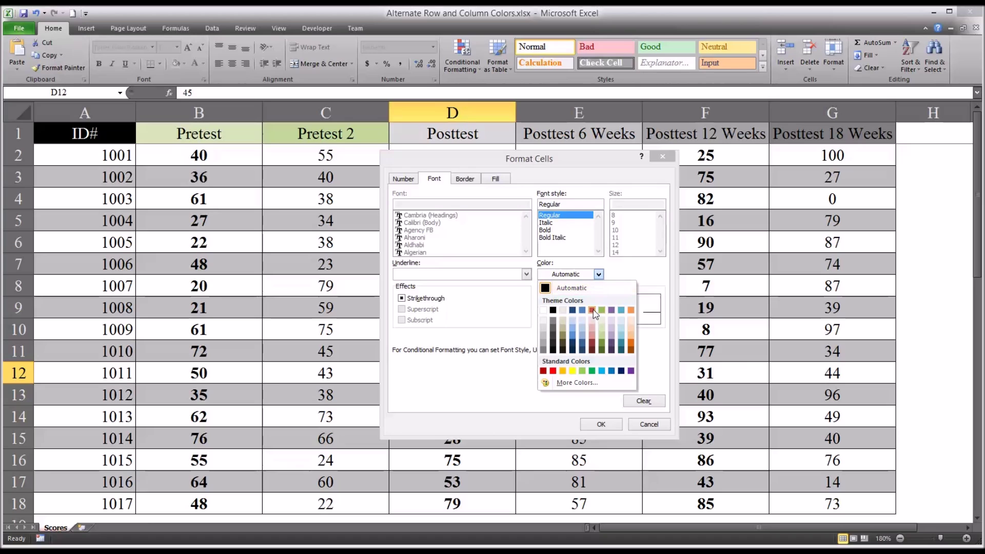
{"action": "left_click", "coordinate": [553, 371]}
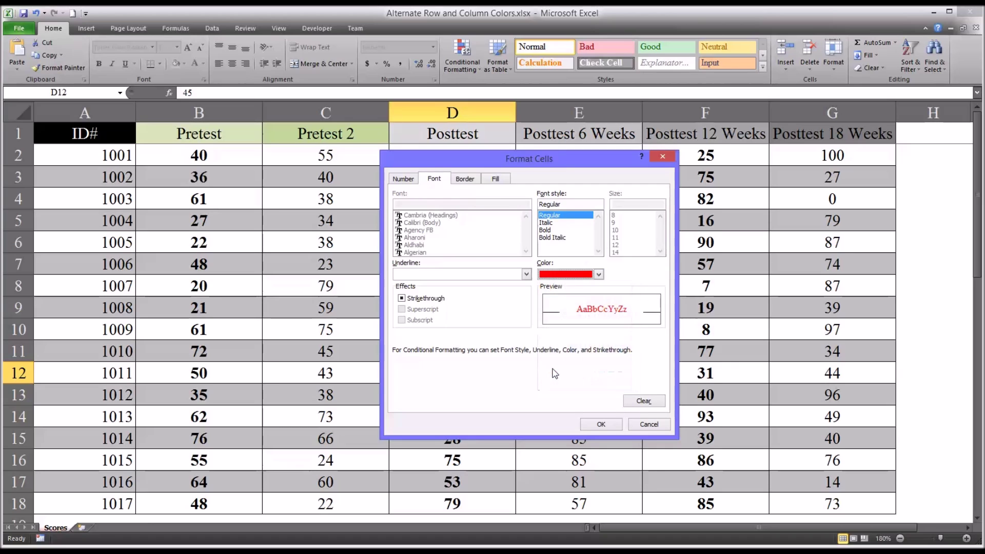
{"action": "left_click", "coordinate": [596, 425]}
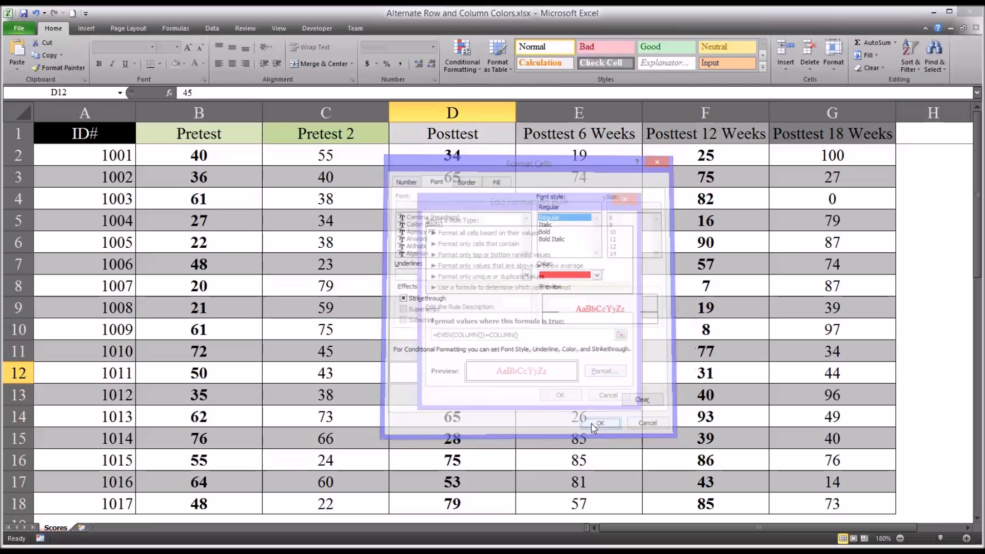
{"action": "left_click", "coordinate": [559, 395]}
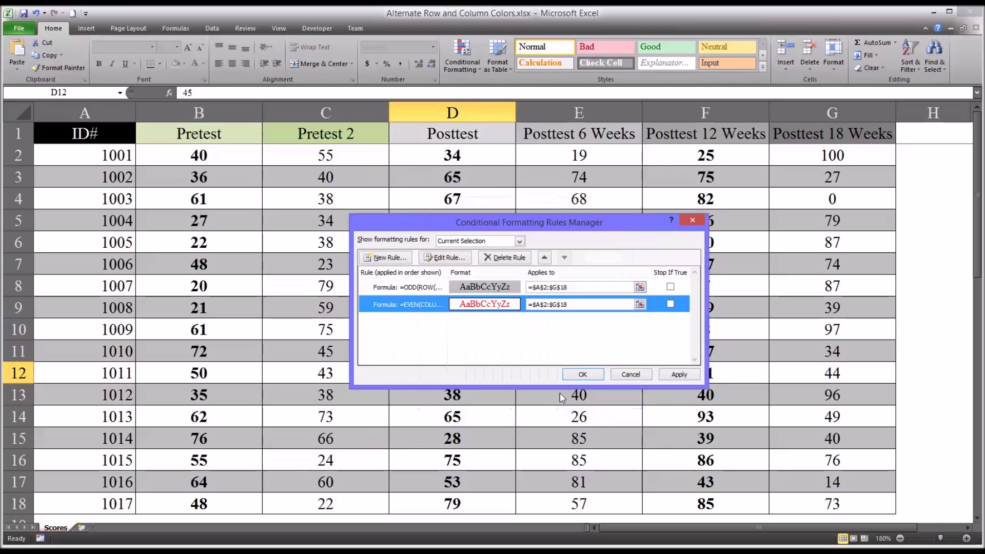
Apply the rules and close the manager so columns B, D and F show red scores
{"action": "left_click", "coordinate": [679, 374]}
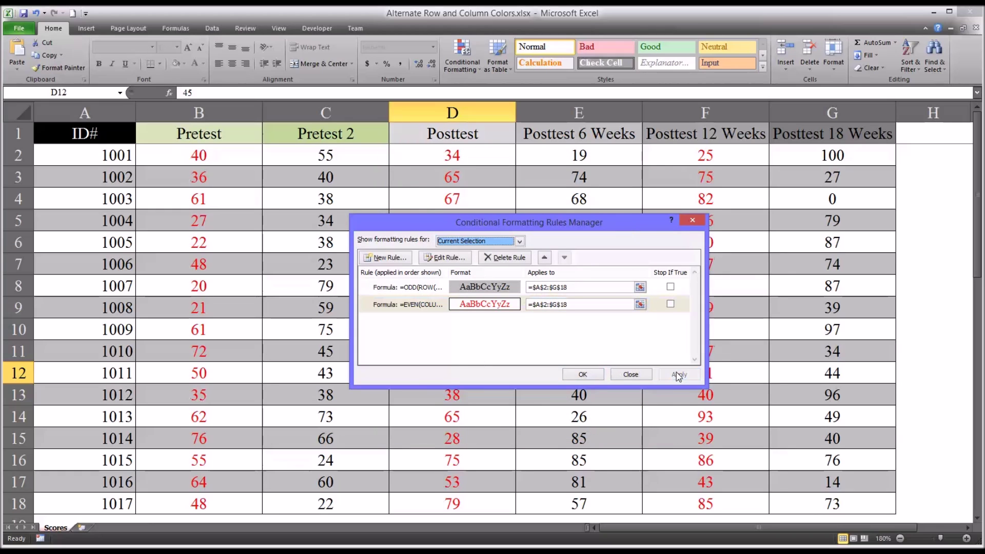
{"action": "left_click", "coordinate": [582, 374]}
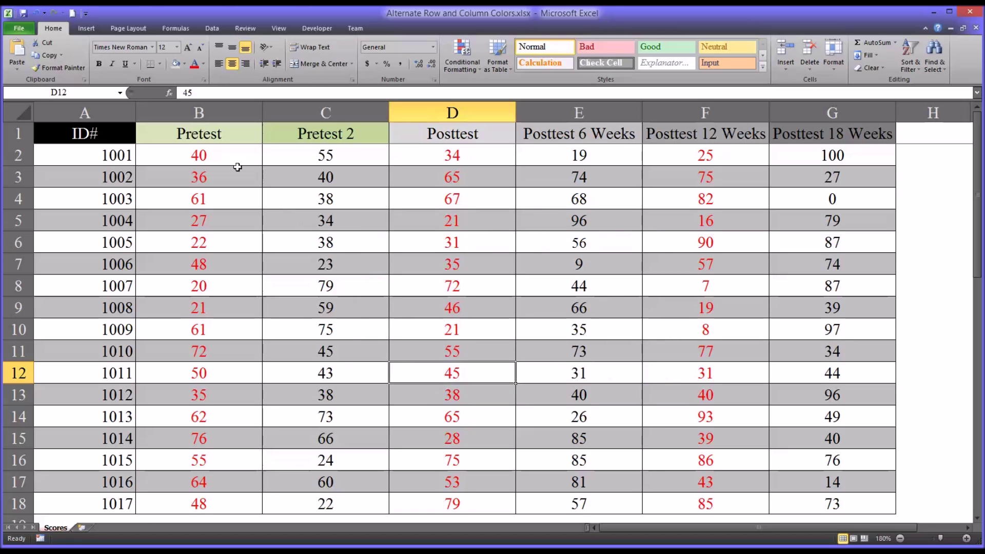